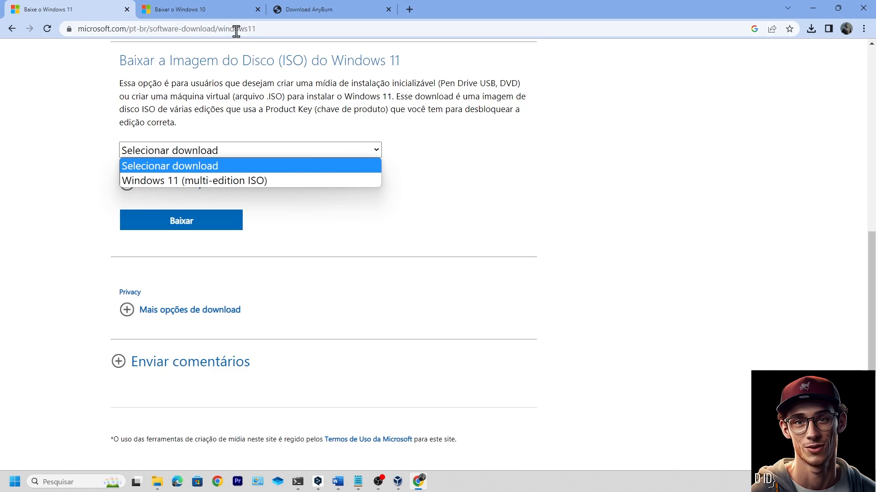
# Look over the Windows 10 download page in Chrome, then open File Explorer on drive E:
pyautogui.click(200, 11)
pyautogui.scroll(-5, 242, 201)
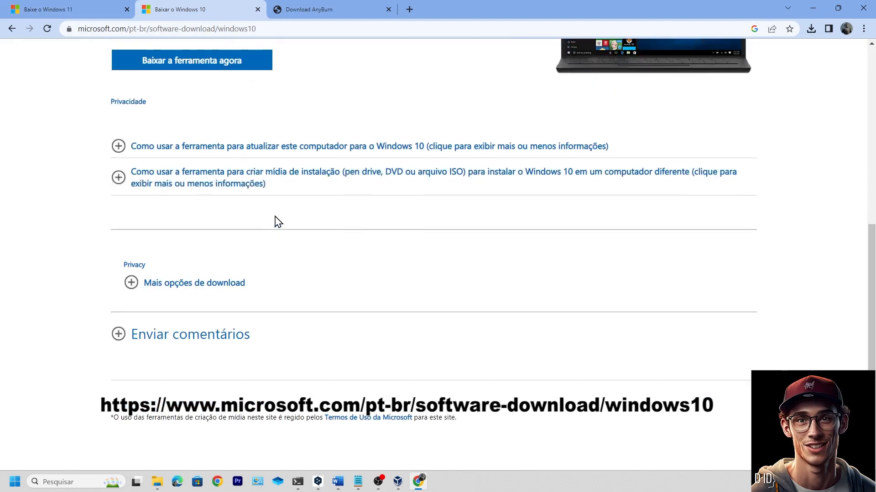
pyautogui.scroll(4, 275, 220)
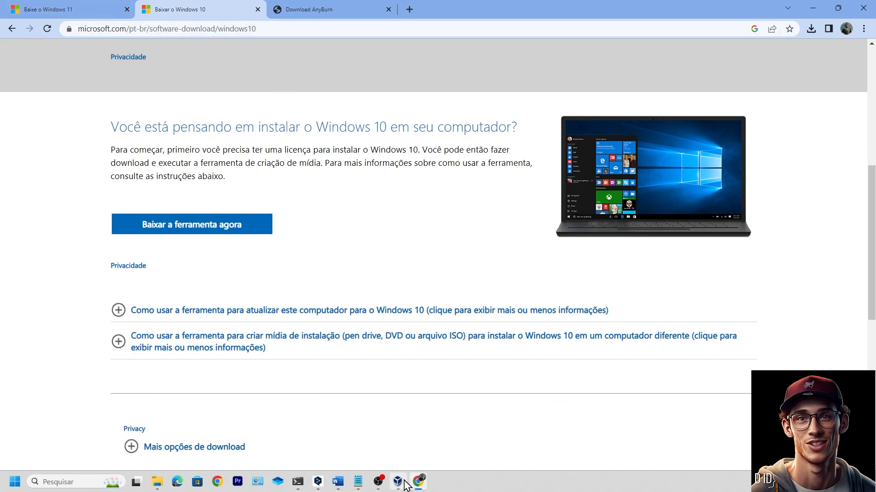
pyautogui.click(158, 482)
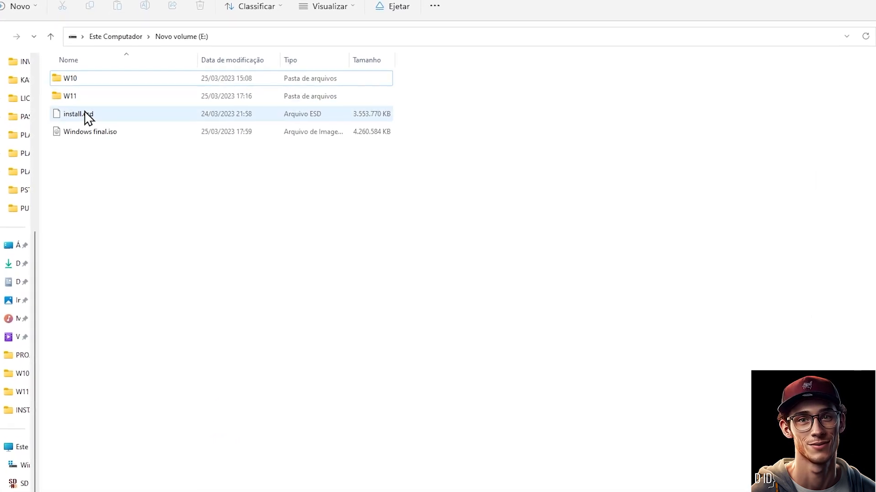
# Check the contents of the W10 and W11 folders on E:, then bring VirtualBox Manager forward
pyautogui.doubleClick(87, 75)
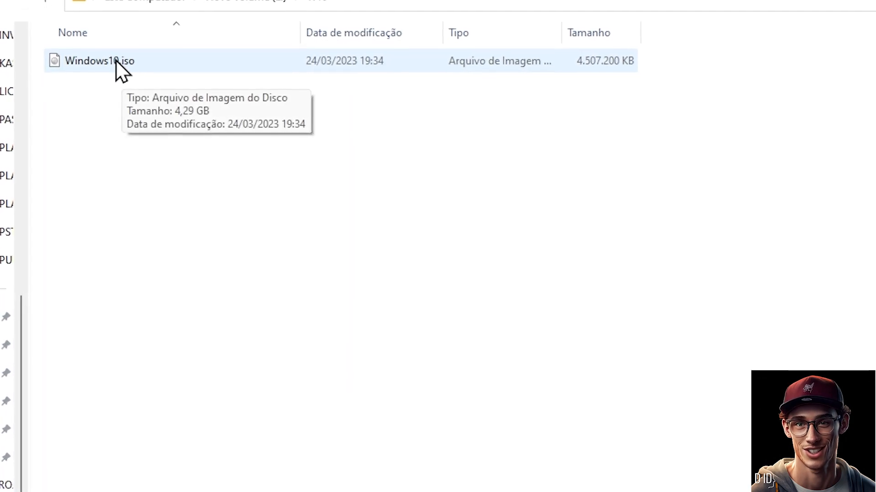
pyautogui.click(45, 1)
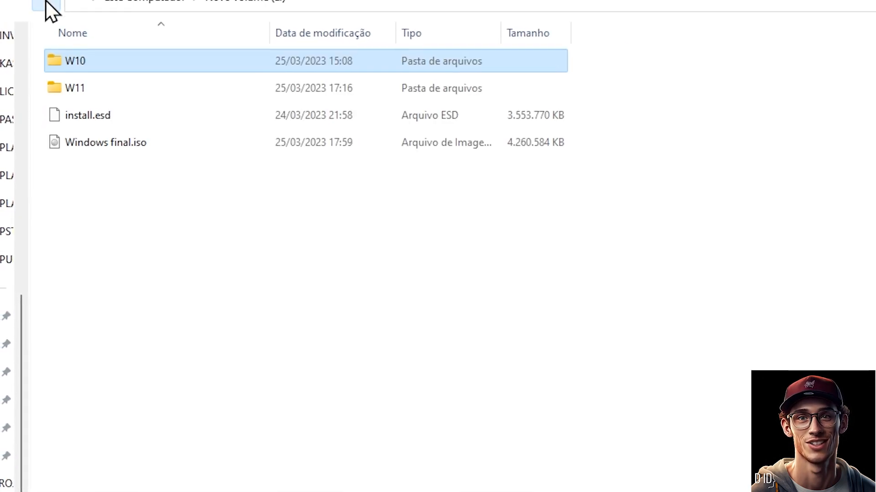
pyautogui.doubleClick(74, 92)
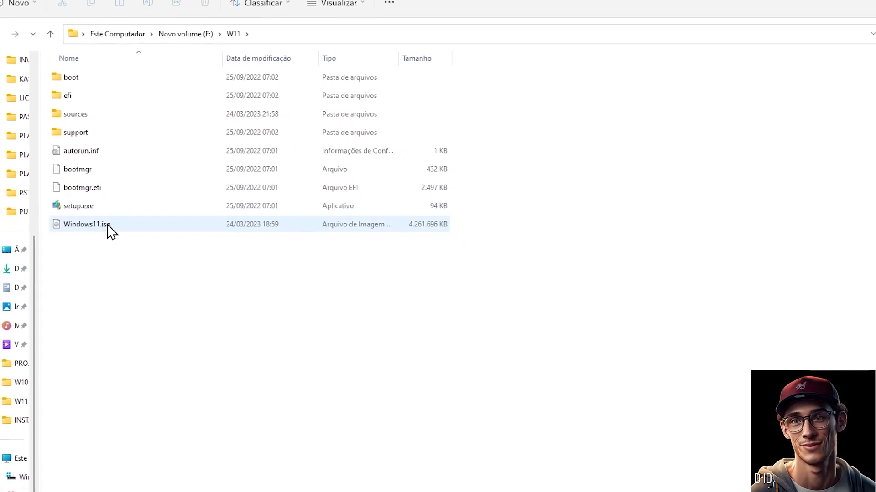
pyautogui.click(51, 34)
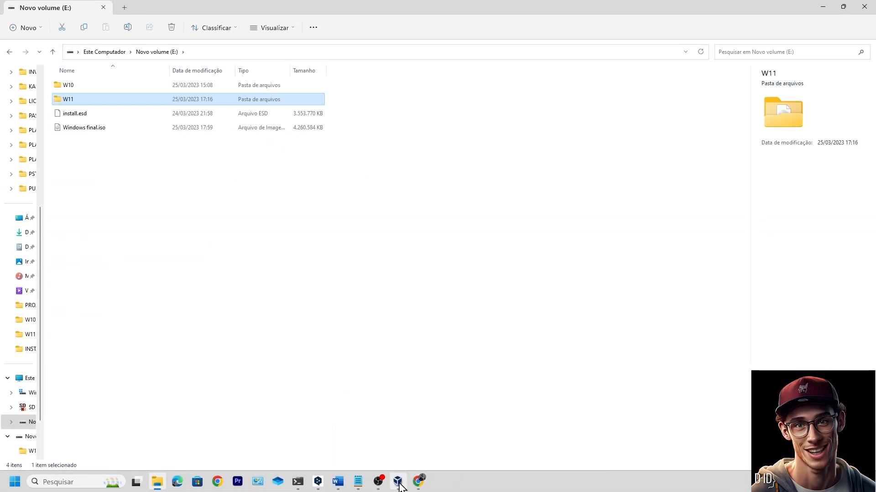
pyautogui.click(398, 481)
# Start a new VM named WINDOWS 11 with E:\W11\Windows11.iso as its ISO image
pyautogui.click(300, 30)
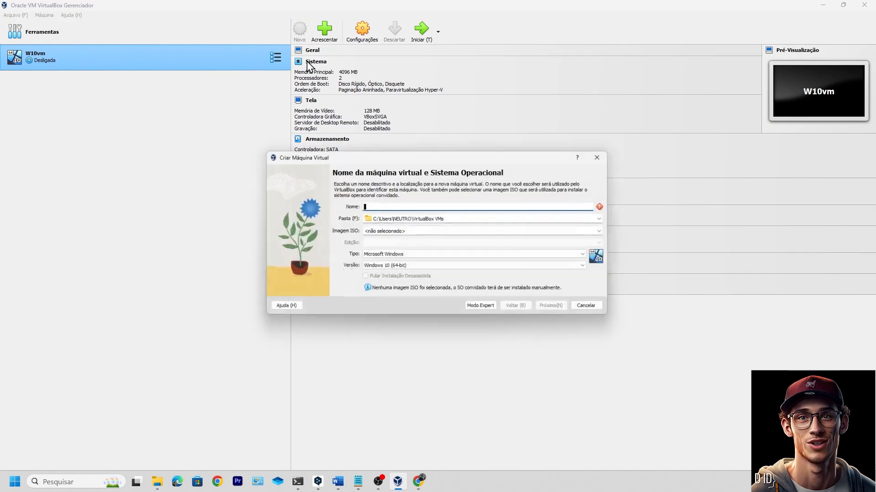
pyautogui.write('WINDOWS 11')
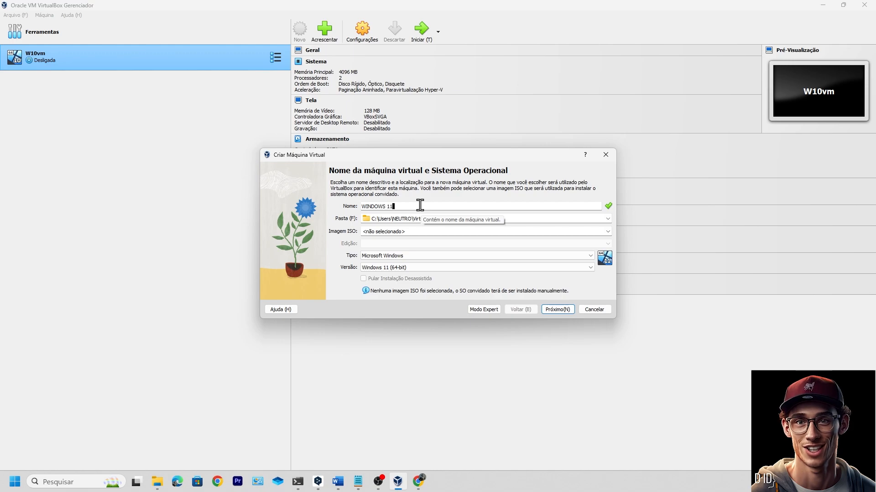
pyautogui.click(570, 231)
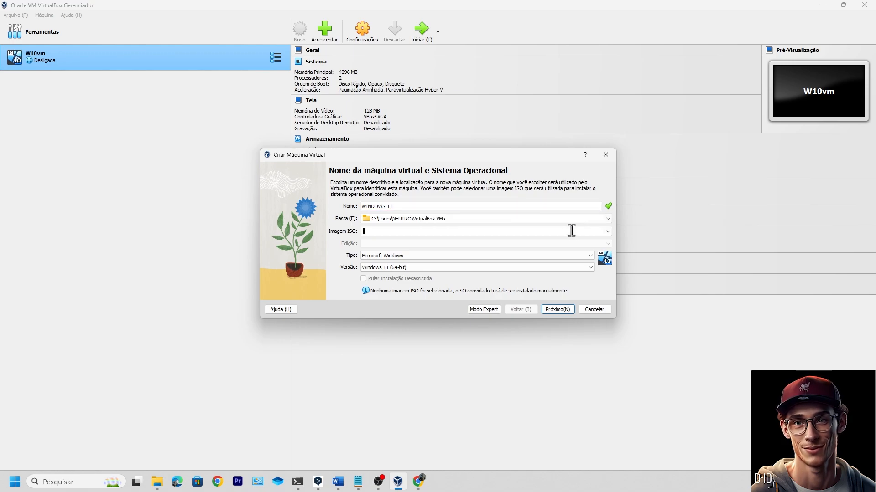
pyautogui.click(608, 231)
pyautogui.click(393, 251)
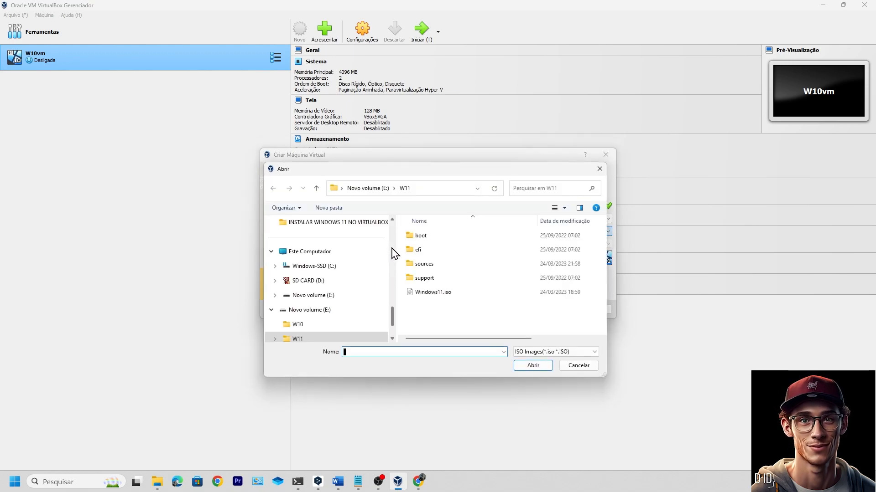
pyautogui.click(322, 296)
pyautogui.doubleClick(426, 250)
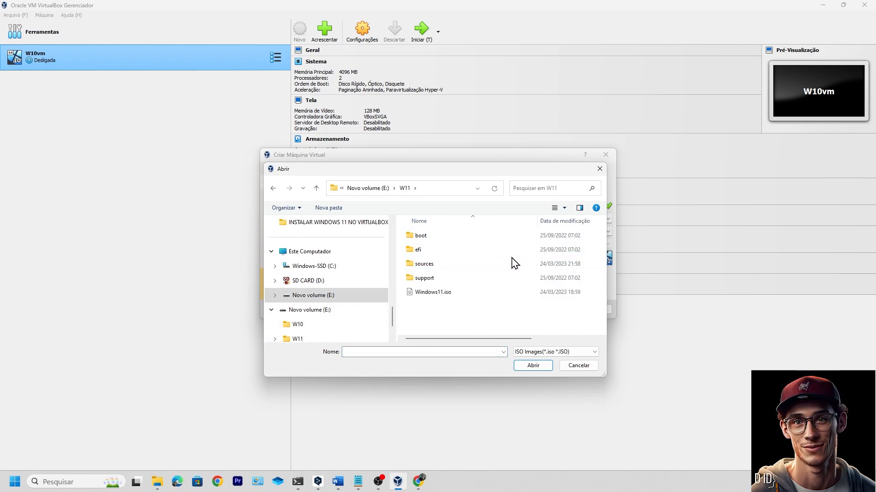
pyautogui.click(447, 293)
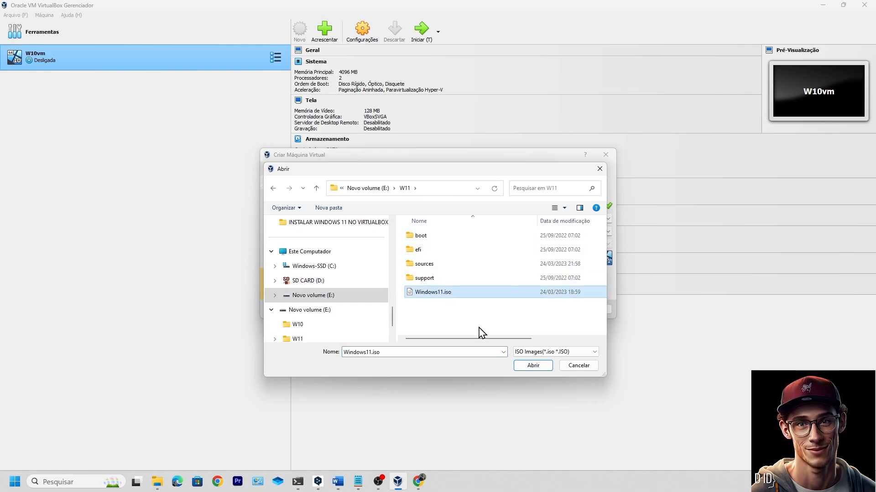
pyautogui.click(532, 366)
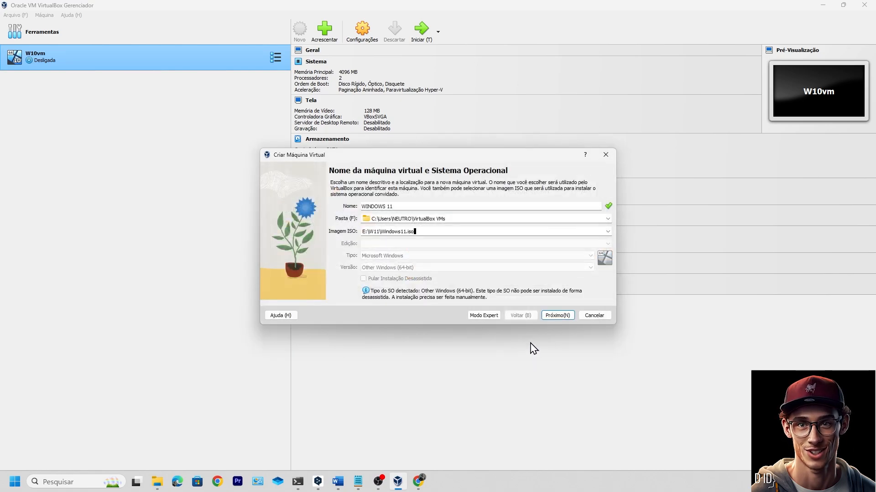
# Set base memory to 4096 MB and the virtual disk to 20,00 GB, reaching the summary
pyautogui.click(559, 315)
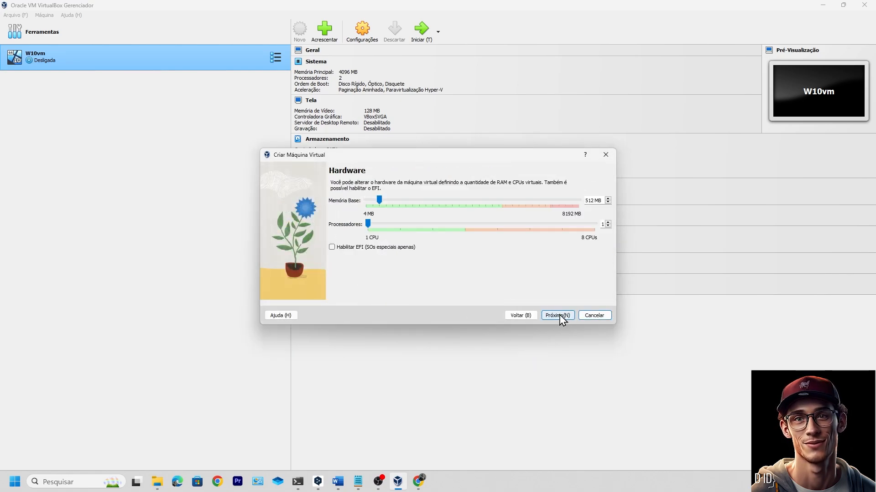
pyautogui.moveTo(382, 202); pyautogui.dragTo(474, 218)
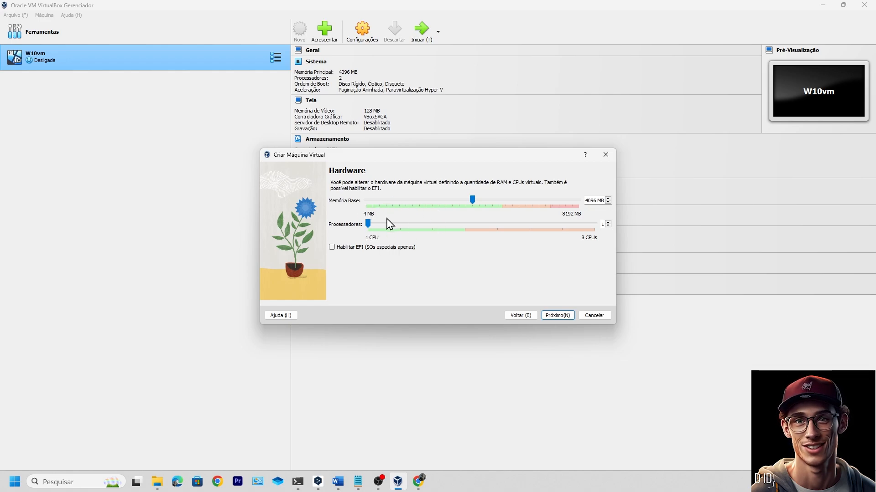
pyautogui.click(557, 317)
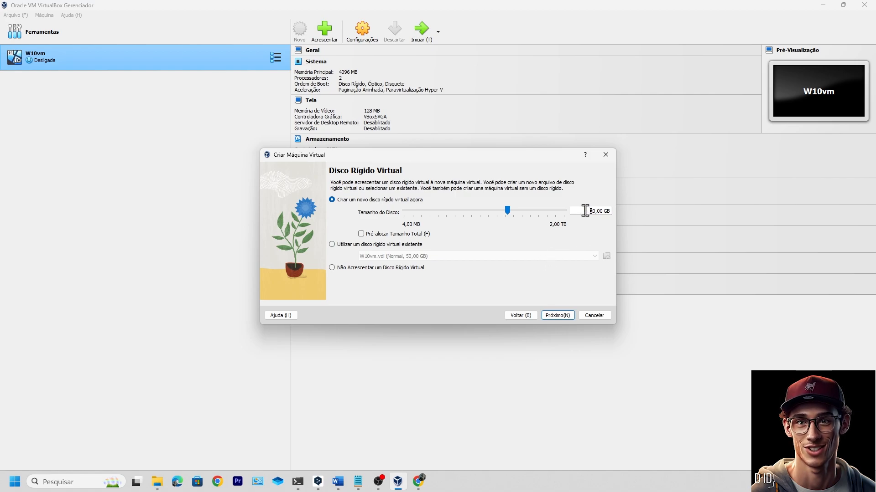
pyautogui.moveTo(587, 211); pyautogui.dragTo(631, 215)
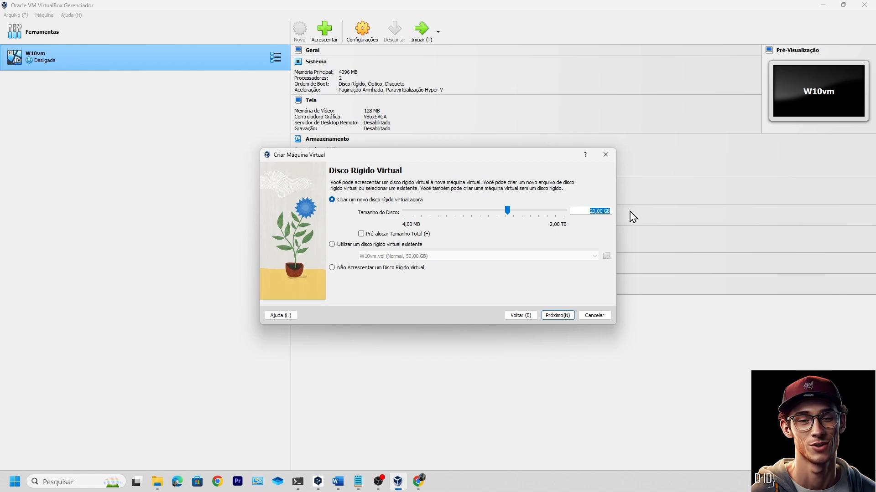
pyautogui.click(564, 320)
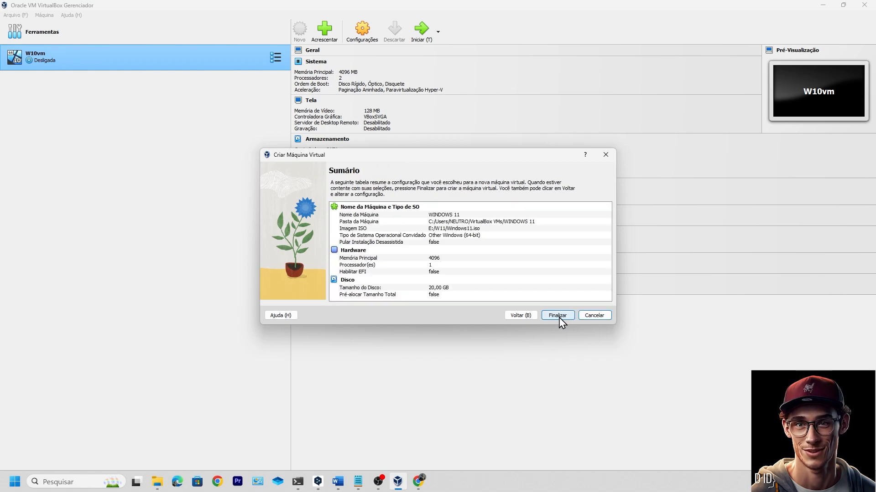
# Finish creating WINDOWS 11 and maximize the running VM at the Windows Setup language screen
pyautogui.click(557, 316)
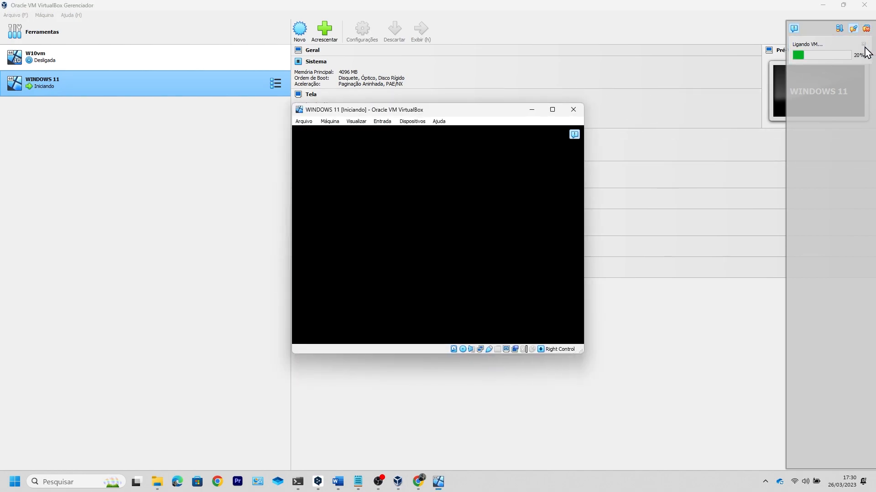
pyautogui.click(552, 111)
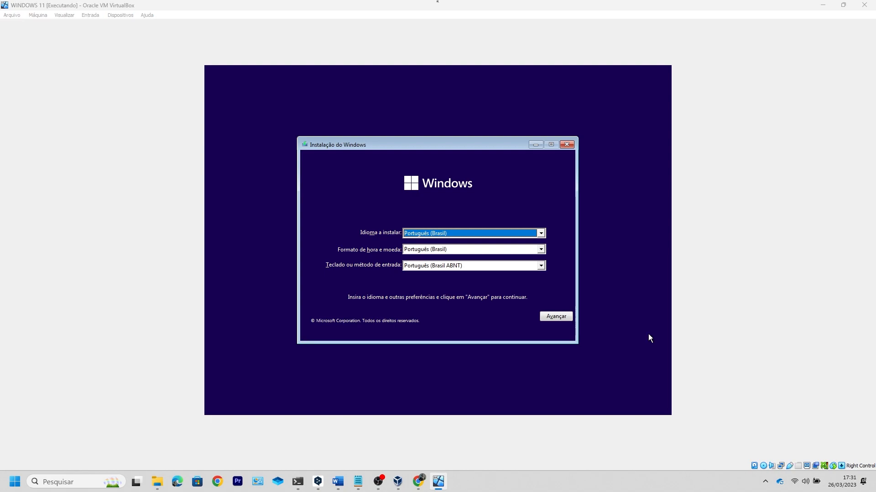
# Begin Windows Setup without a product key and continue with Windows 11 Home
pyautogui.click(551, 317)
pyautogui.click(435, 240)
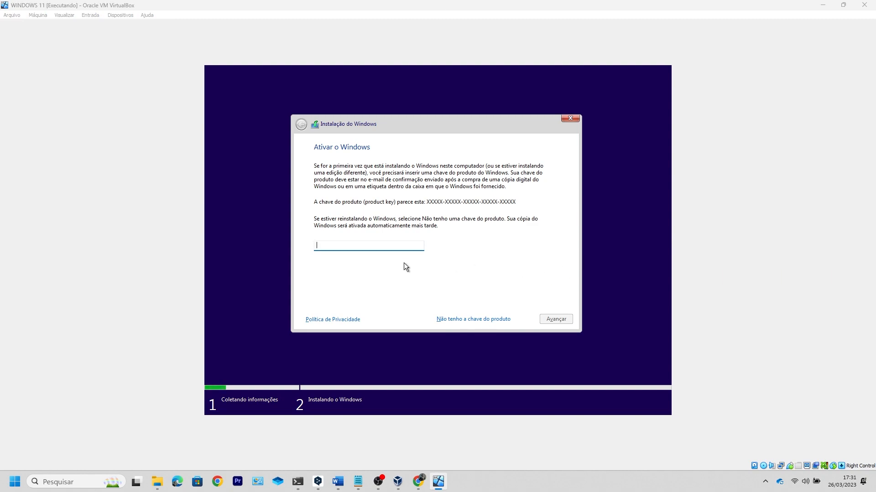
pyautogui.click(477, 319)
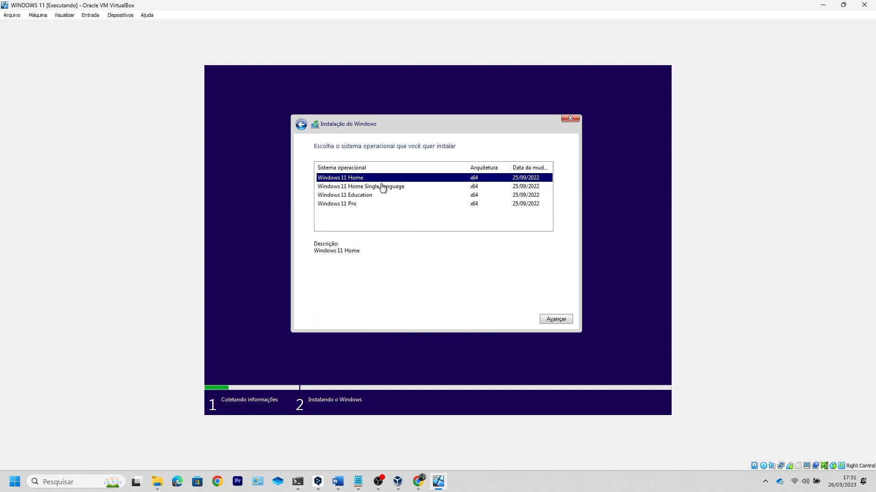
pyautogui.click(549, 317)
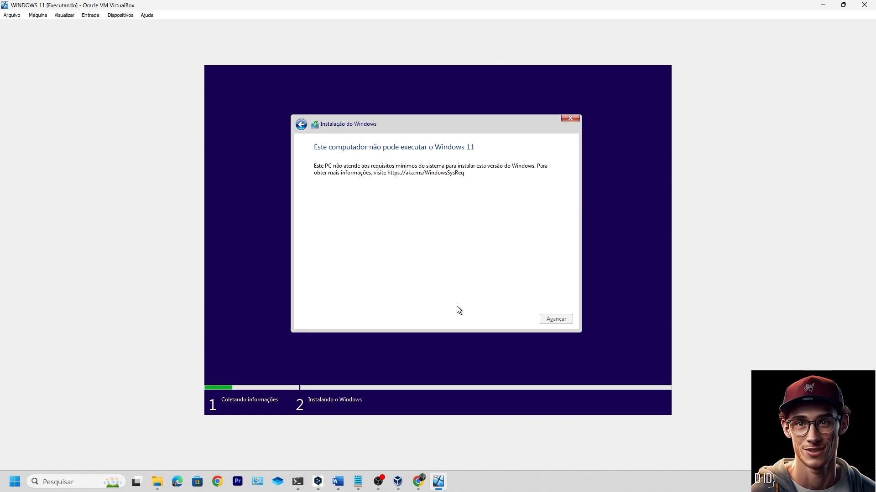
# Close Windows Setup, confirming the cancellation twice
pyautogui.click(571, 119)
pyautogui.click(499, 278)
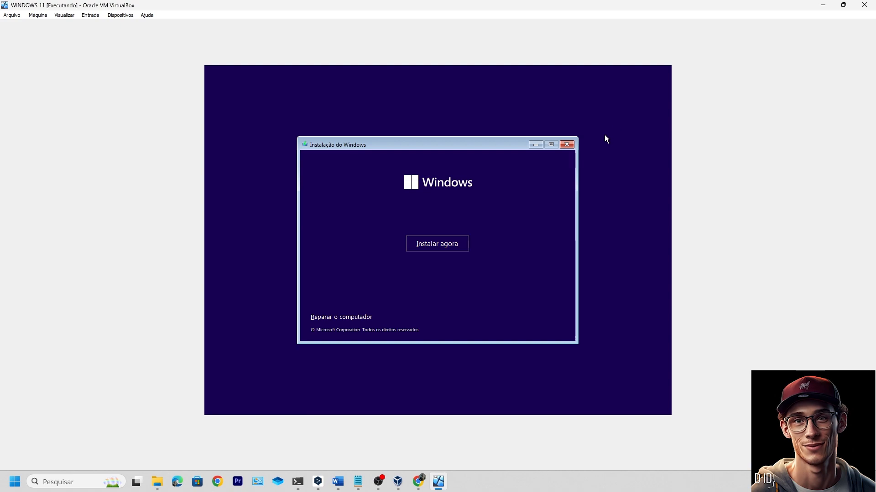
pyautogui.click(567, 145)
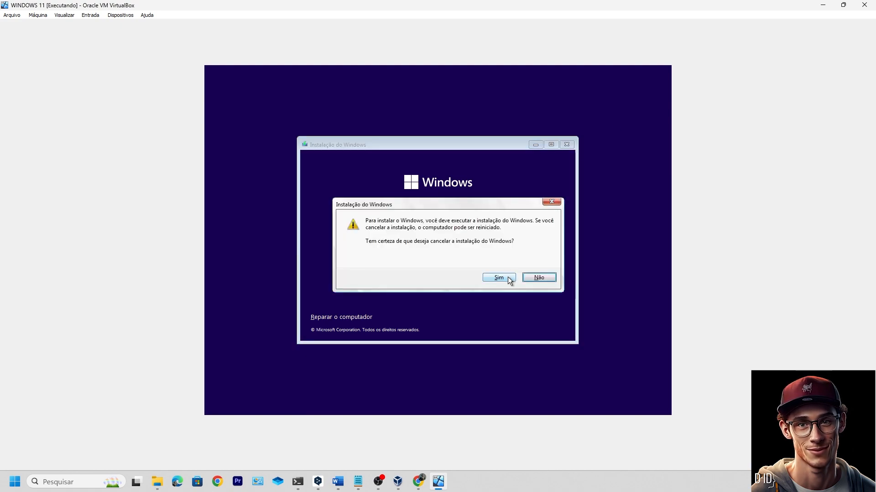
pyautogui.click(508, 278)
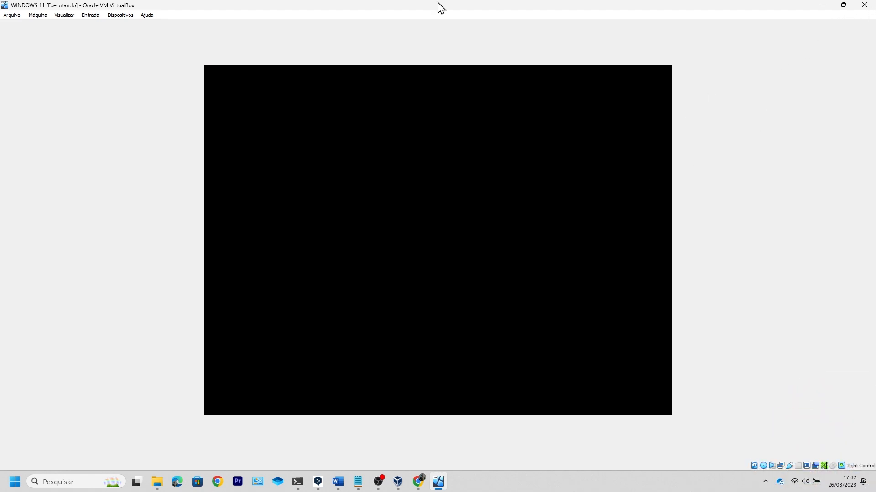
# Close the VM window and power off the machine with 'Desligar a máquina'
pyautogui.click(864, 5)
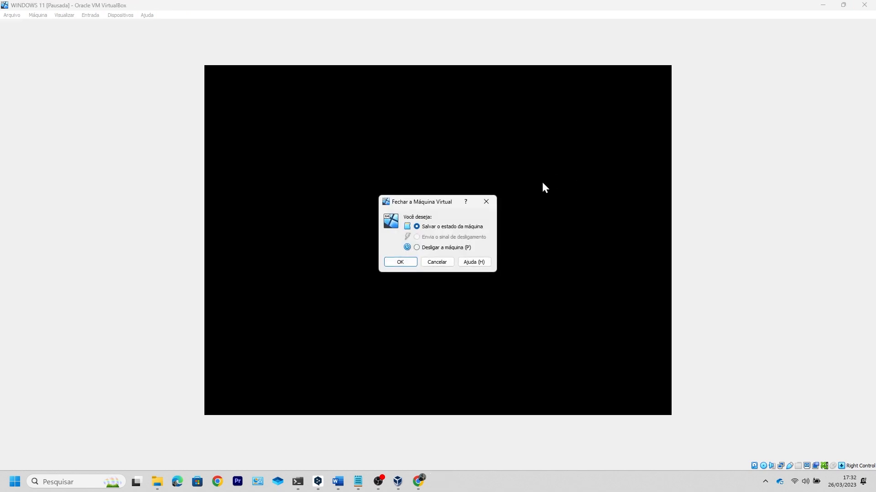
pyautogui.click(452, 248)
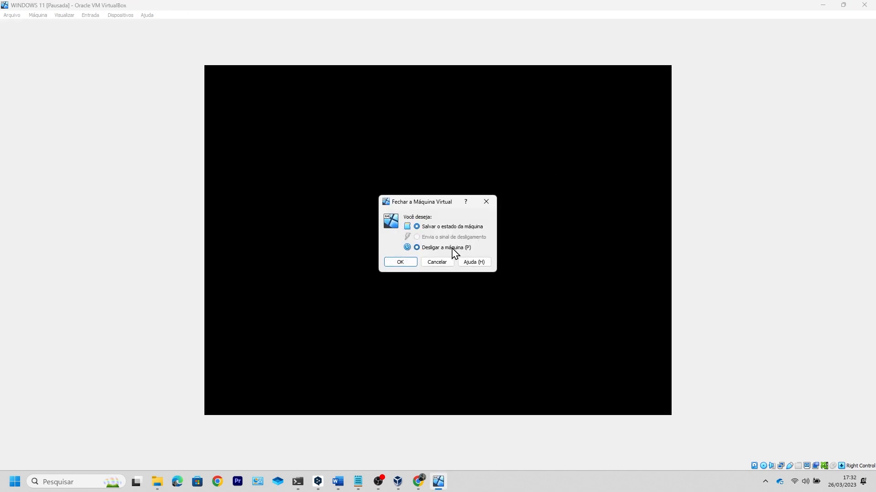
pyautogui.click(401, 262)
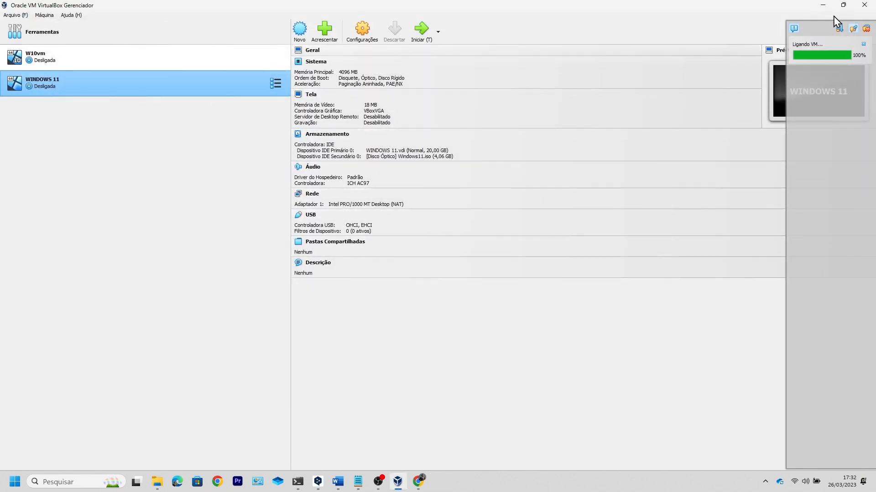
# Dismiss the WINDOWS 11 context menu and close VirtualBox Manager, revealing File Explorer
pyautogui.rightClick(116, 89)
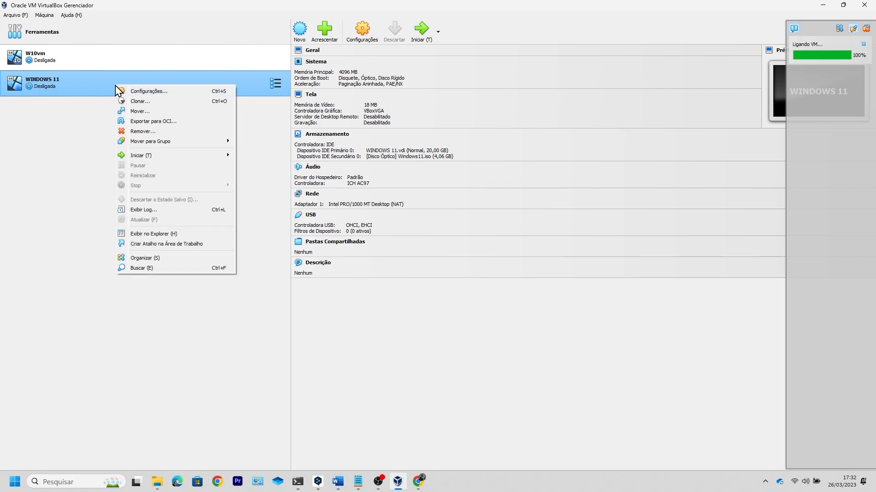
pyautogui.click(865, 6)
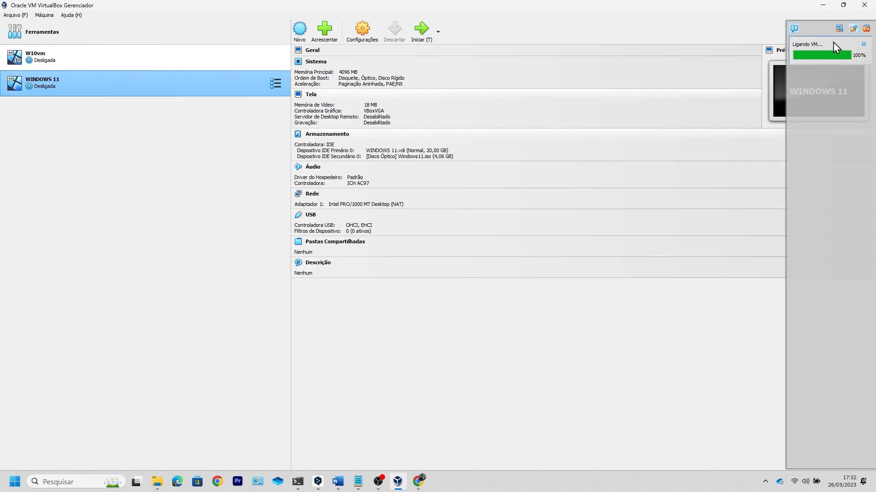
pyautogui.click(864, 6)
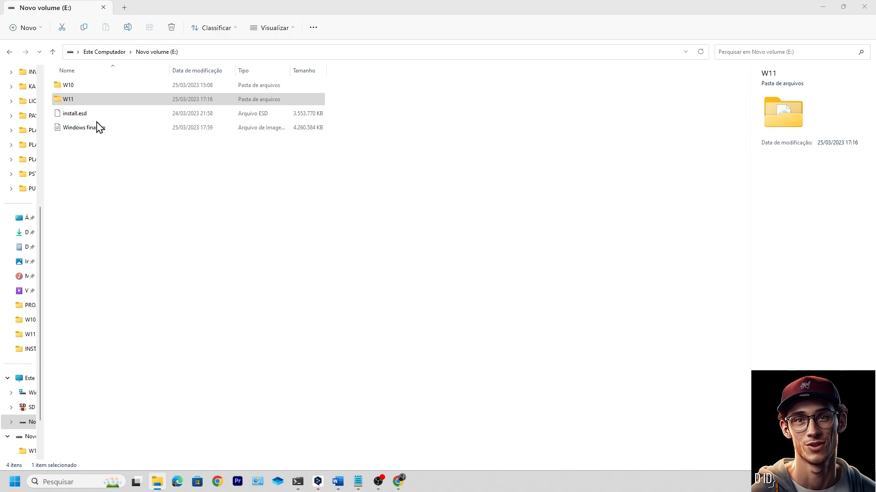
# In the W11 folder, try WinRAR's Extract Here on Windows11.iso
pyautogui.doubleClick(90, 99)
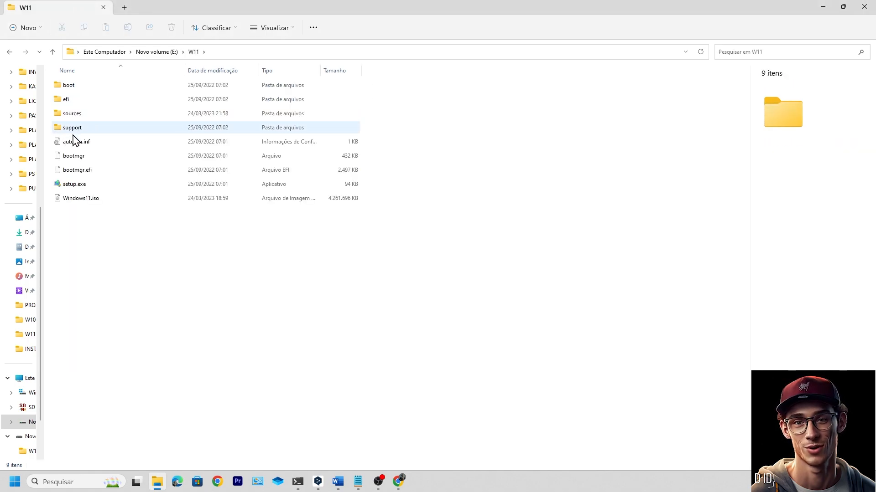
pyautogui.doubleClick(94, 198)
pyautogui.rightClick(94, 198)
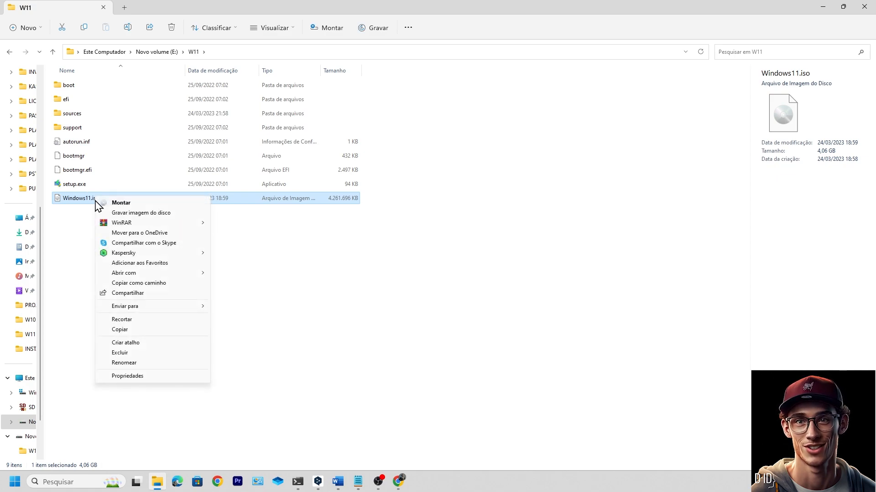
pyautogui.moveTo(133, 223)
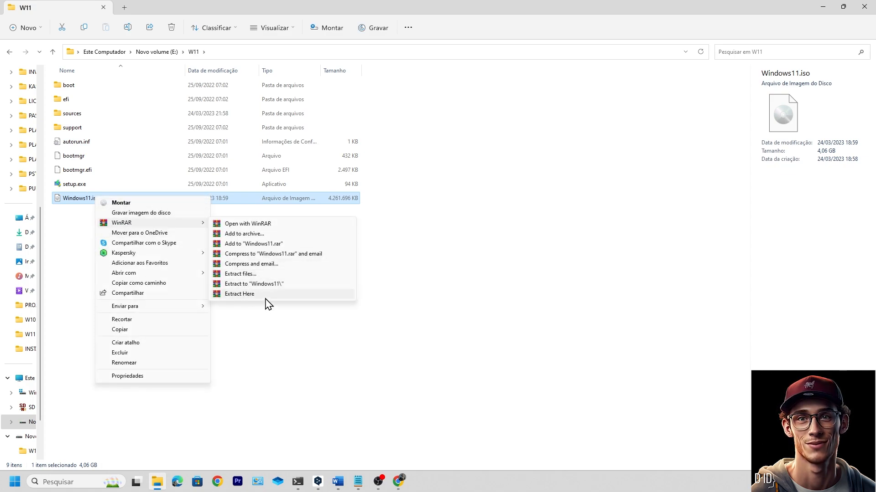
pyautogui.click(239, 293)
pyautogui.click(485, 258)
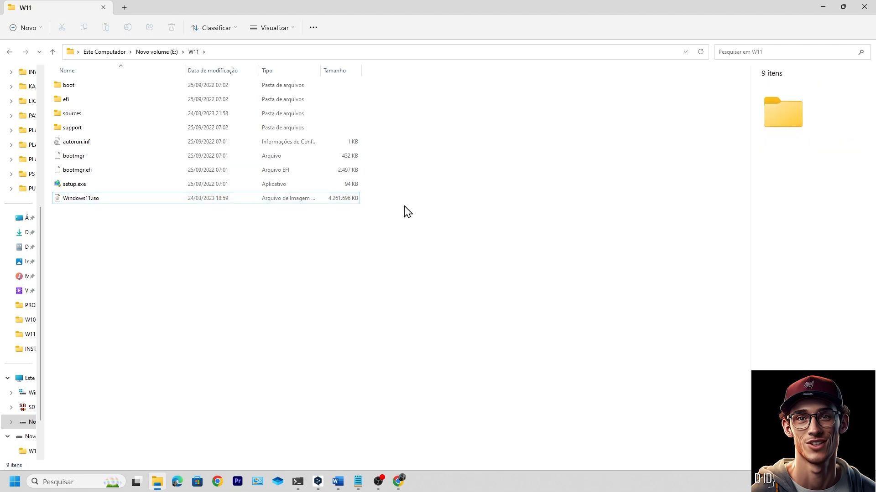
# Copy install.esd from the sources folder and return to the root of drive E:
pyautogui.doubleClick(82, 114)
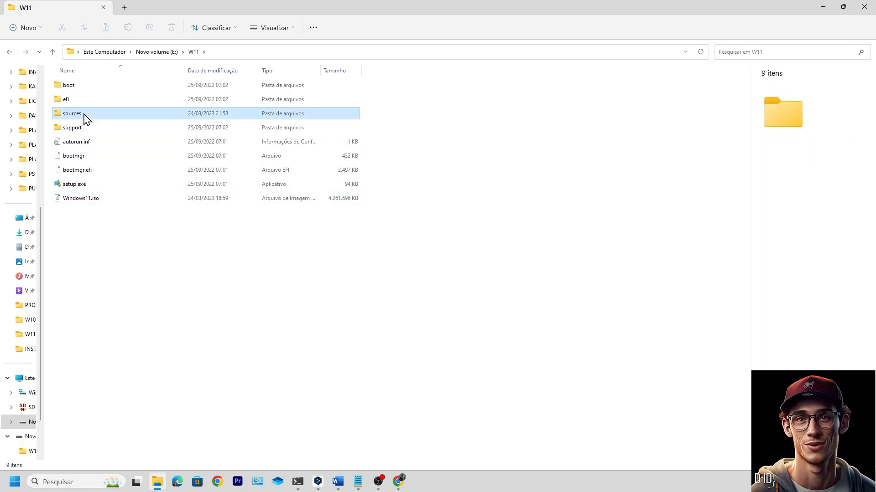
pyautogui.scroll(-15, 145, 252)
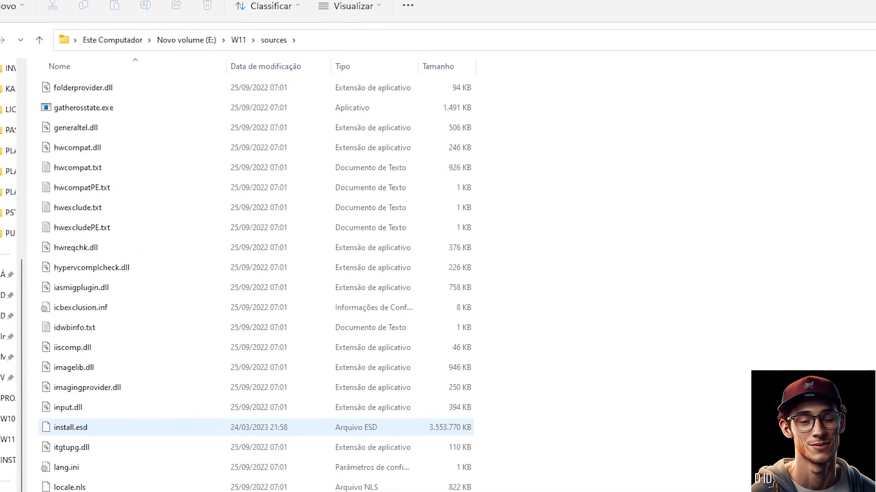
pyautogui.doubleClick(120, 416)
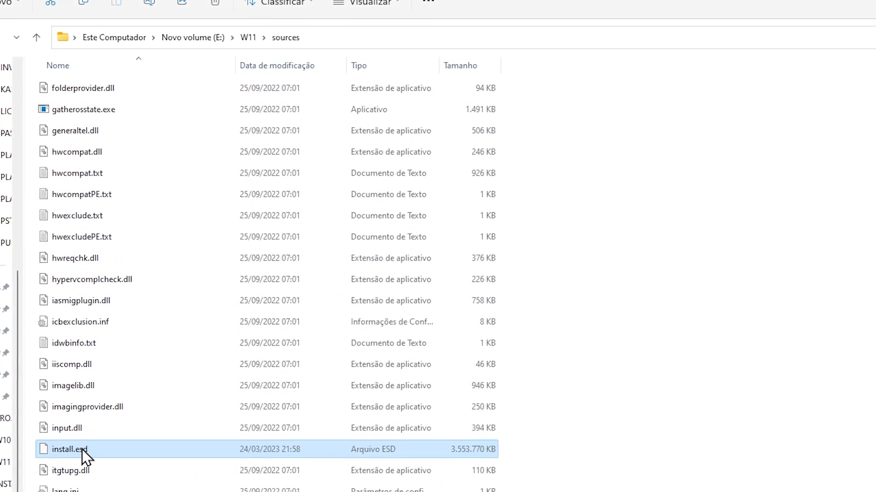
pyautogui.rightClick(82, 439)
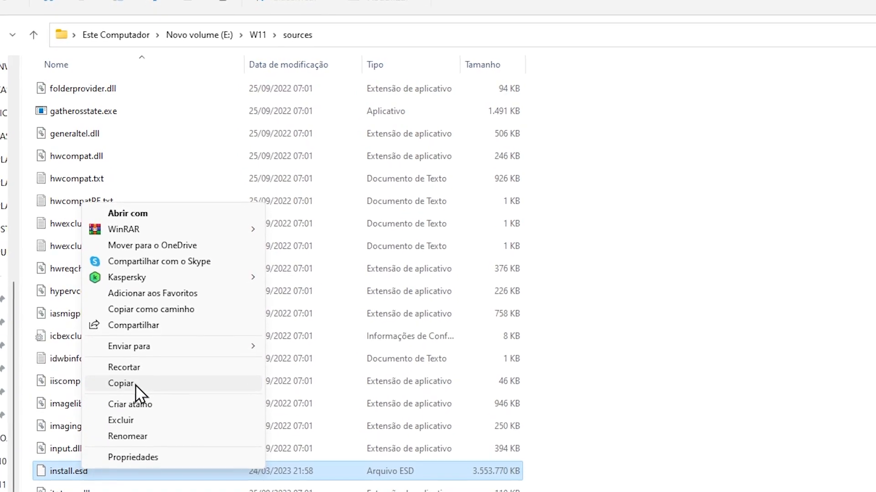
pyautogui.click(137, 393)
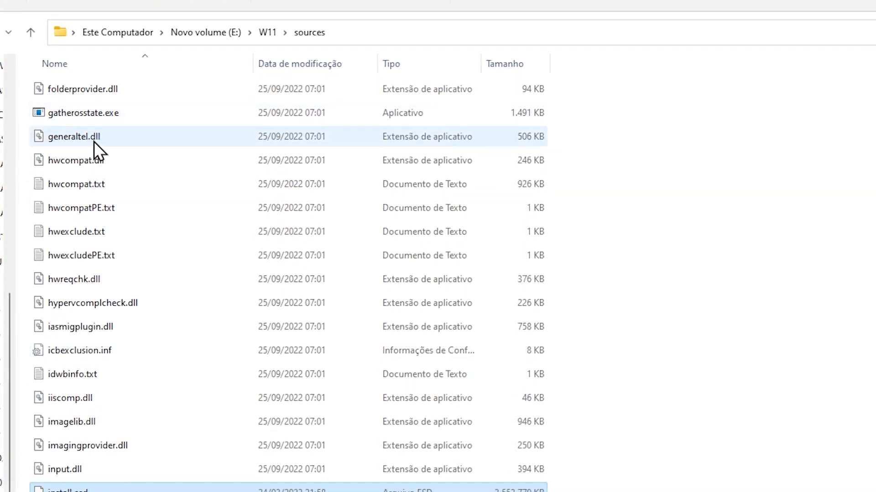
pyautogui.click(30, 29)
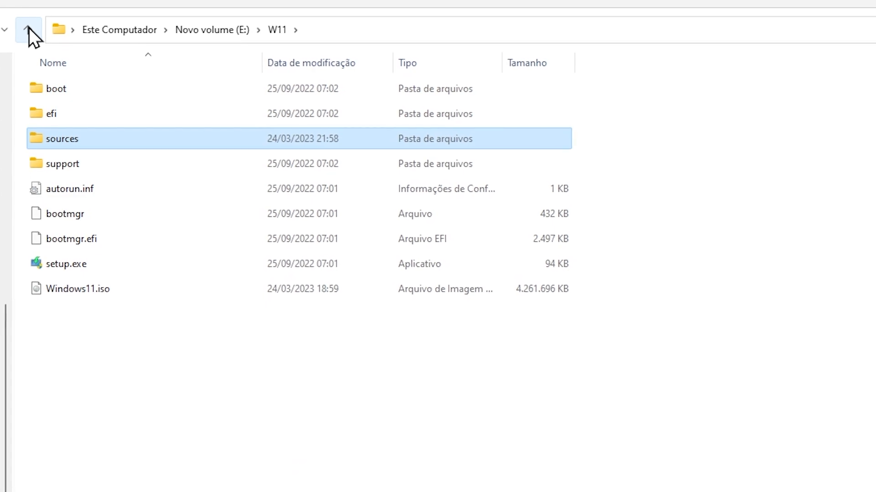
pyautogui.click(29, 29)
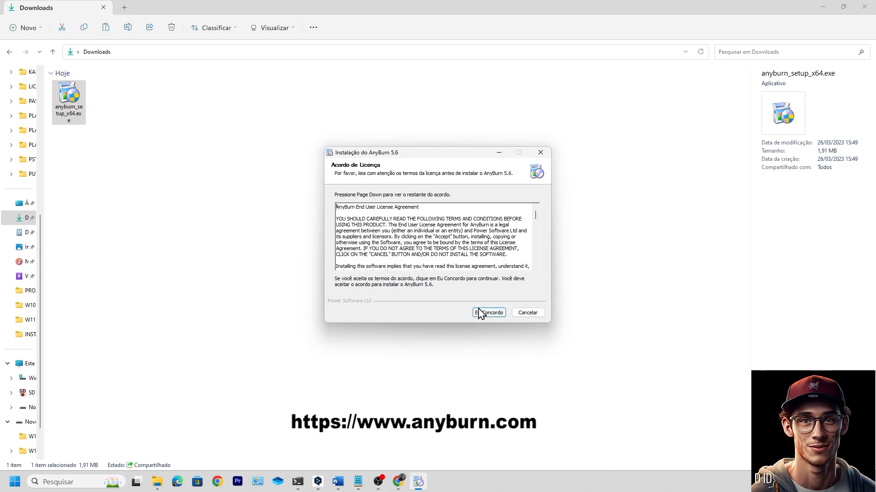
# Accept the license, install AnyBurn 5.6 in the default folder, skip the desktop icon, and launch it
pyautogui.click(489, 313)
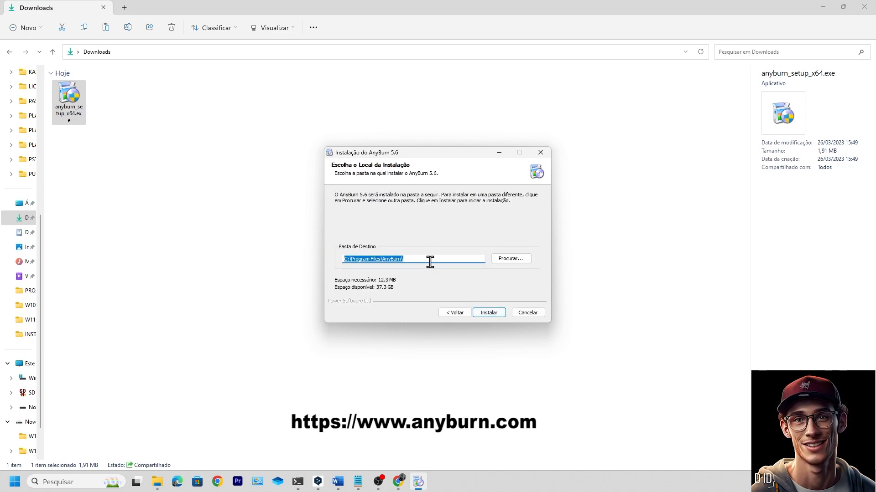
pyautogui.click(497, 317)
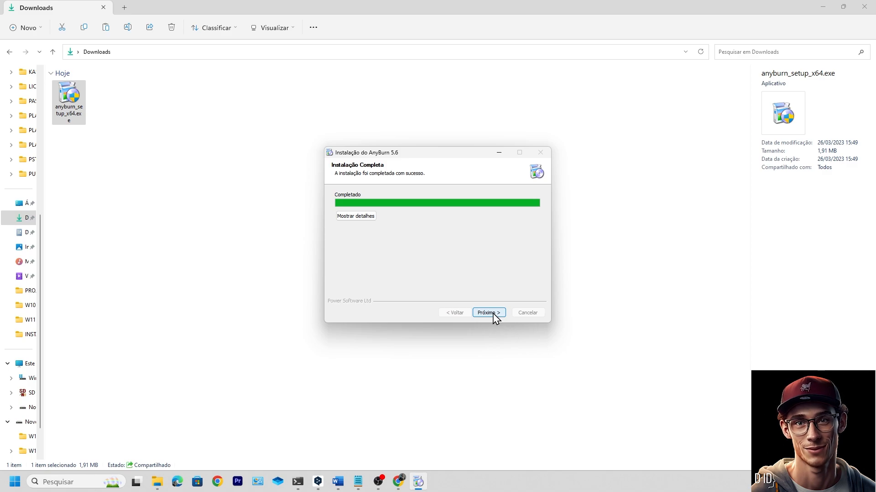
pyautogui.click(495, 317)
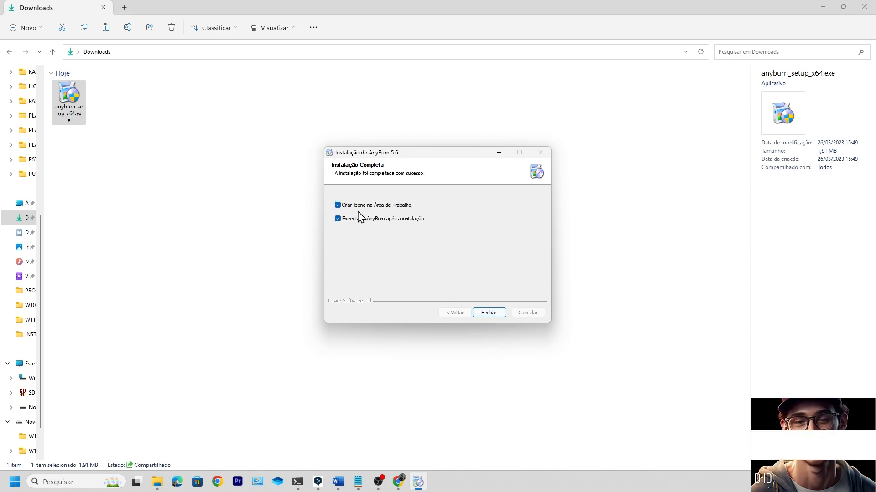
pyautogui.click(339, 205)
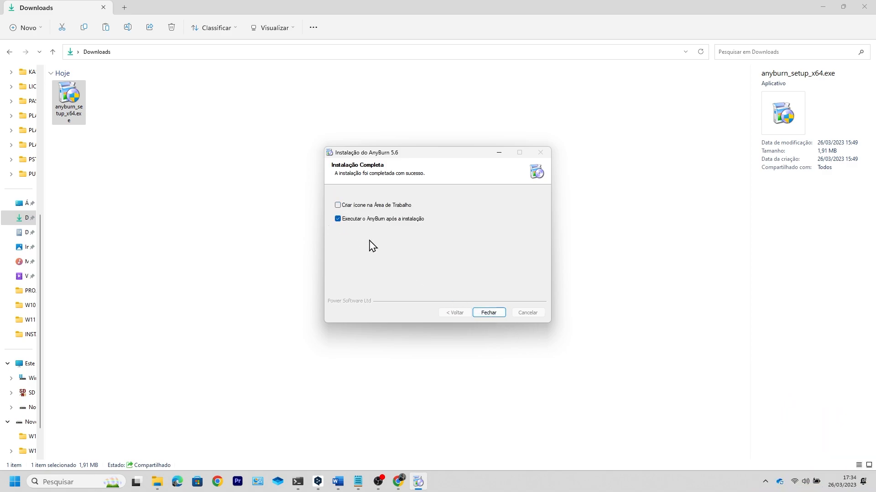
pyautogui.click(489, 313)
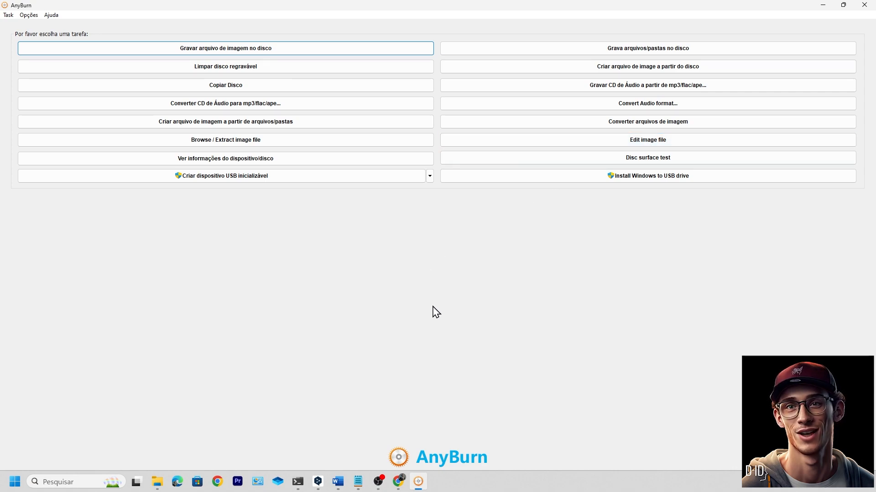
# Load E:\W10\Windows10.iso into AnyBurn's Edit image file task
pyautogui.click(636, 142)
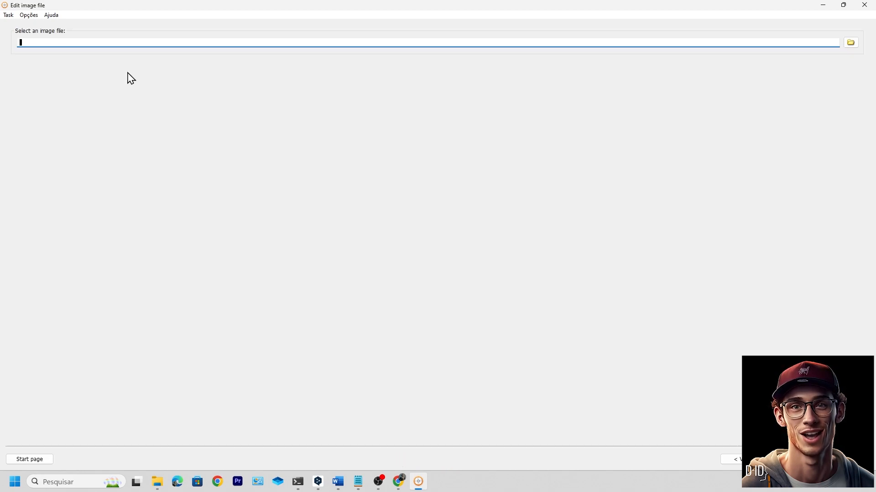
pyautogui.click(850, 43)
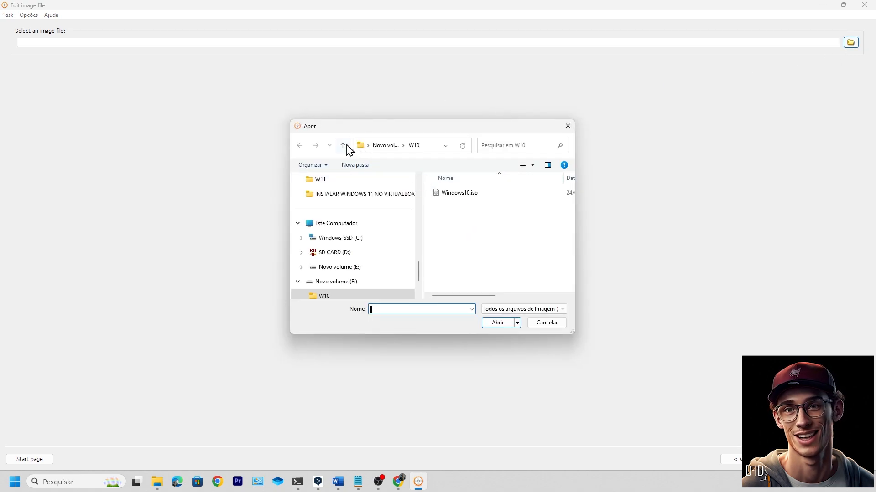
pyautogui.click(346, 146)
pyautogui.doubleClick(450, 195)
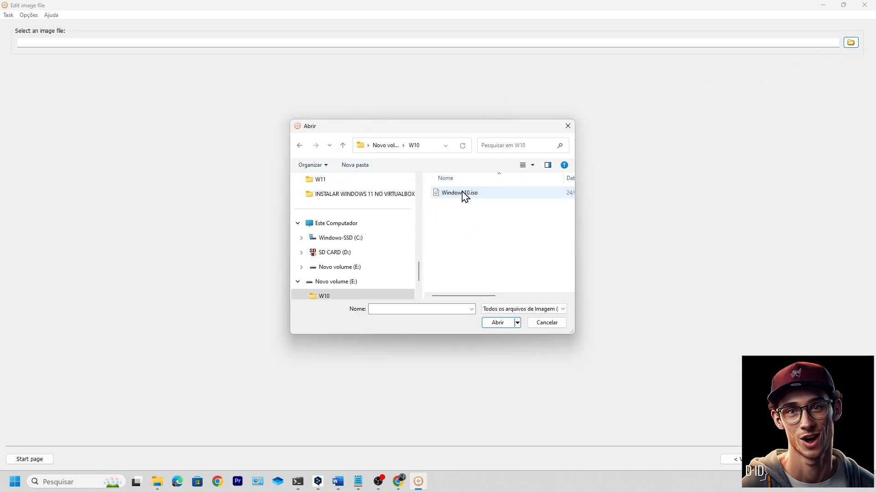
pyautogui.click(461, 199)
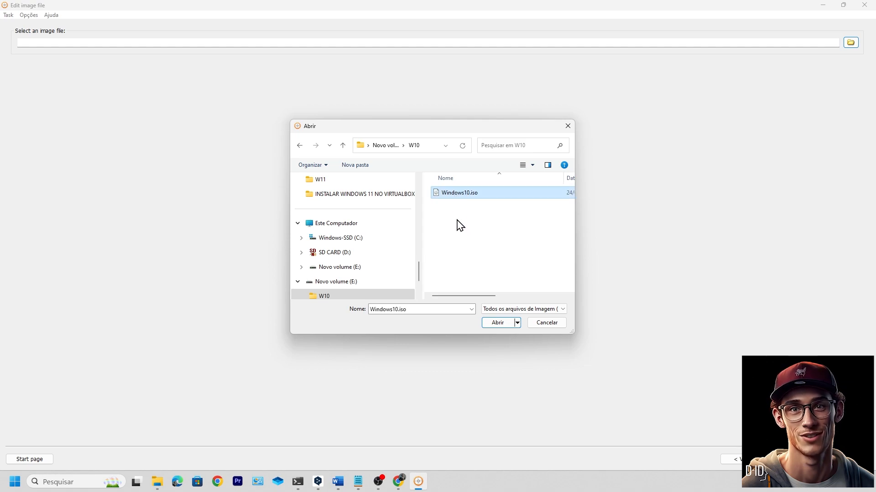
pyautogui.click(500, 323)
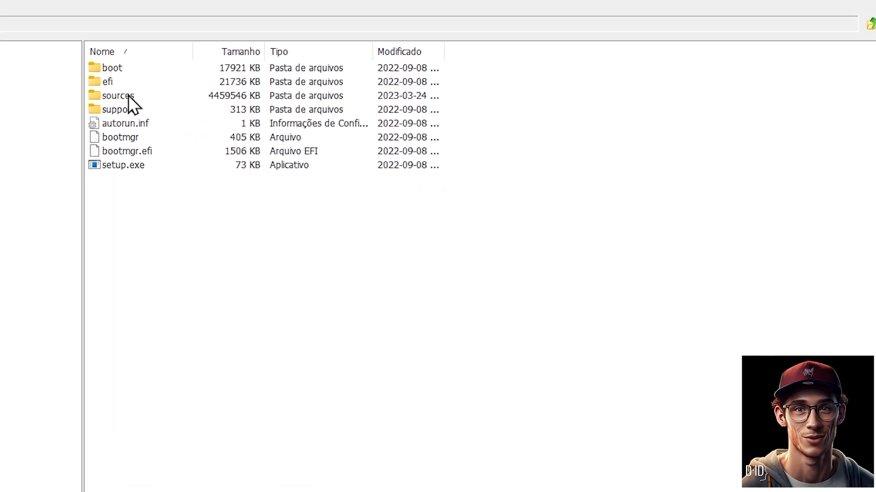
# Delete the original install.esd from the image's sources folder
pyautogui.doubleClick(103, 103)
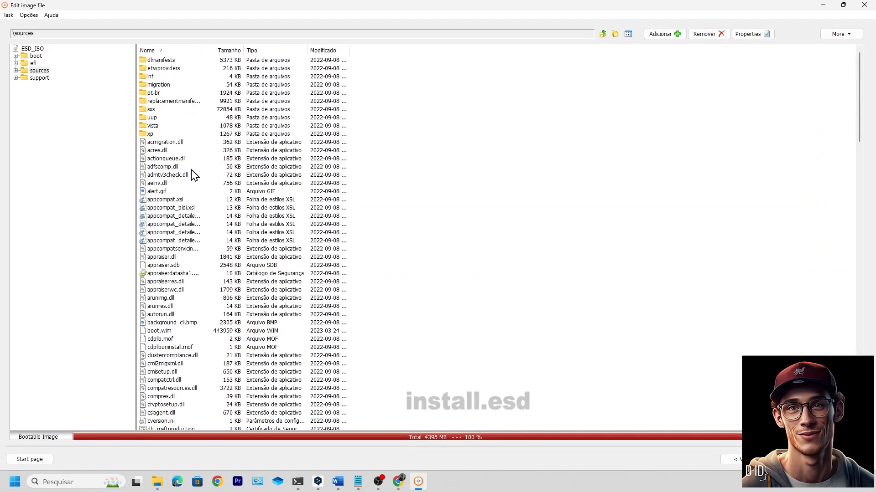
pyautogui.scroll(-20, 197, 270)
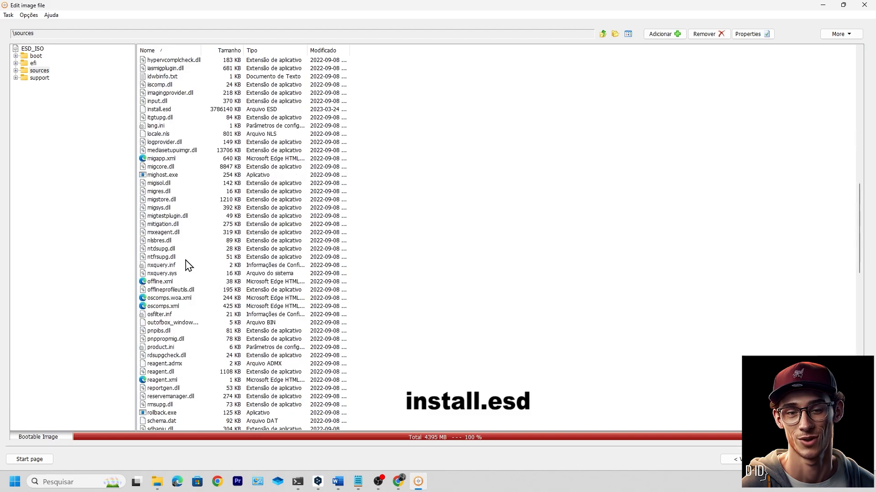
pyautogui.scroll(-6, 191, 267)
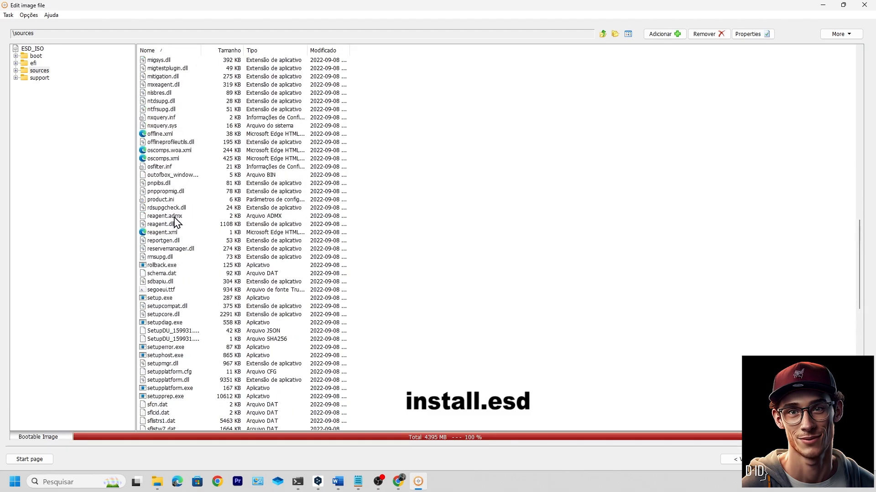
pyautogui.scroll(7, 177, 221)
pyautogui.click(158, 133)
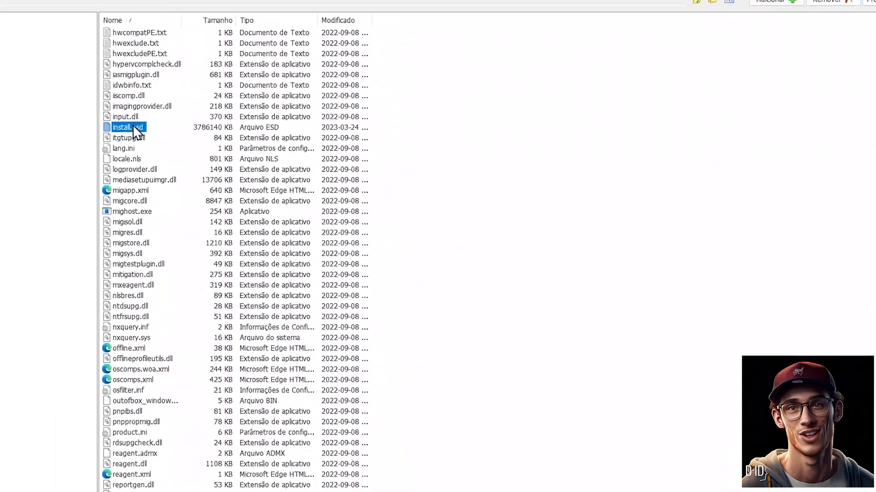
pyautogui.click(711, 35)
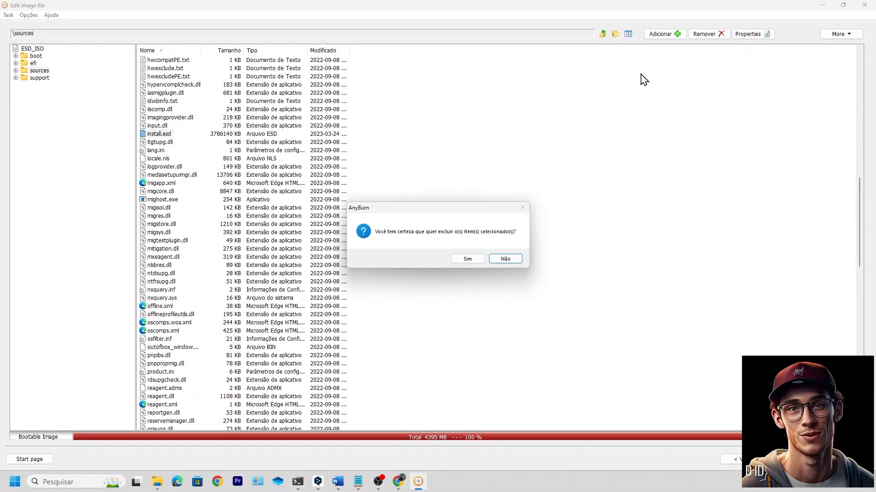
pyautogui.click(466, 259)
# Add the install.esd from drive E: into the image's sources folder
pyautogui.click(663, 34)
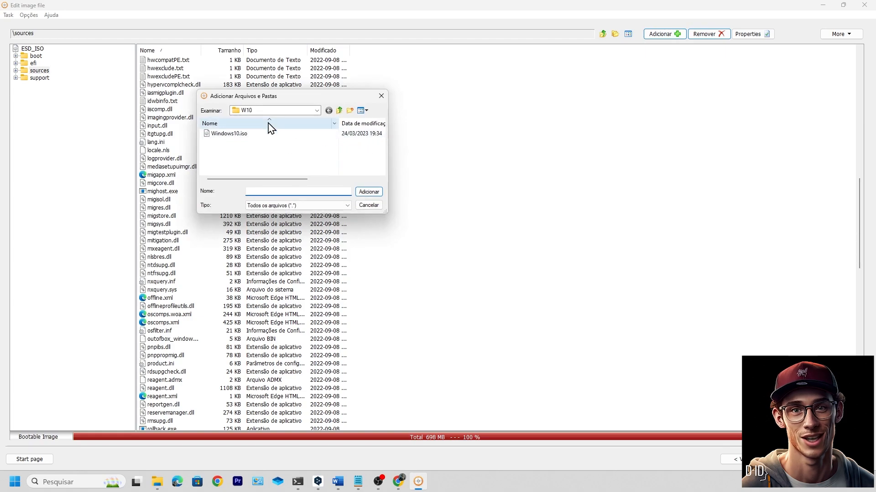
pyautogui.click(338, 113)
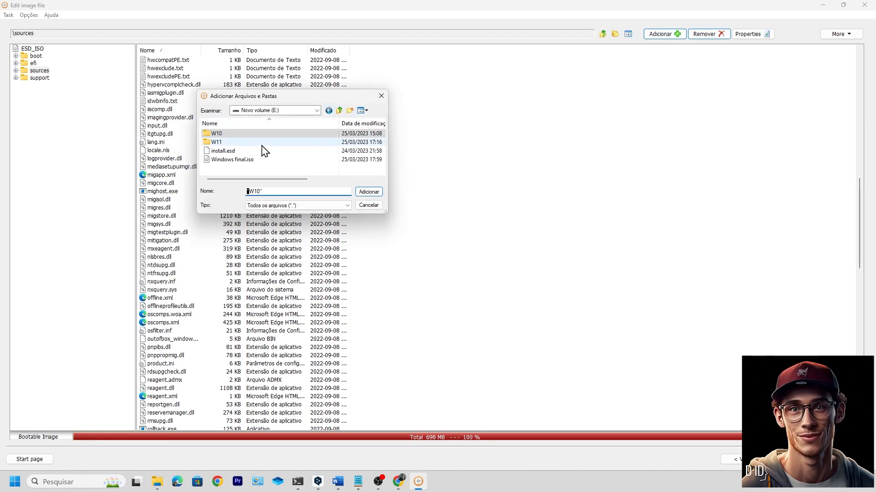
pyautogui.click(223, 152)
pyautogui.click(369, 192)
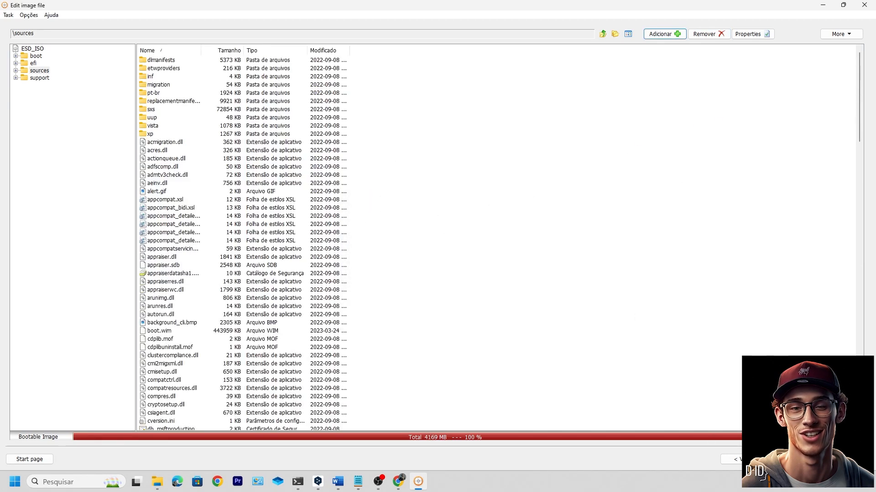
pyautogui.click(791, 459)
# Name the output image 'windows final' in E:\W10, then close AnyBurn's editing window
pyautogui.click(182, 42)
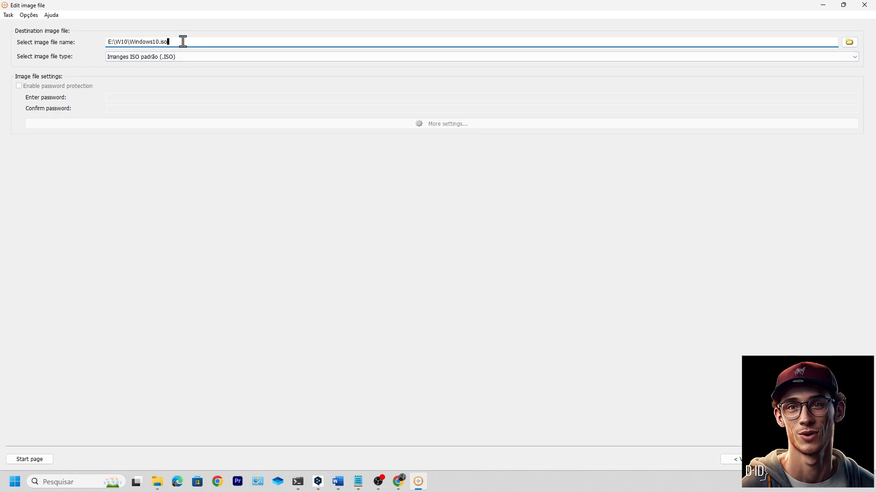
pyautogui.moveTo(169, 42); pyautogui.dragTo(137, 44)
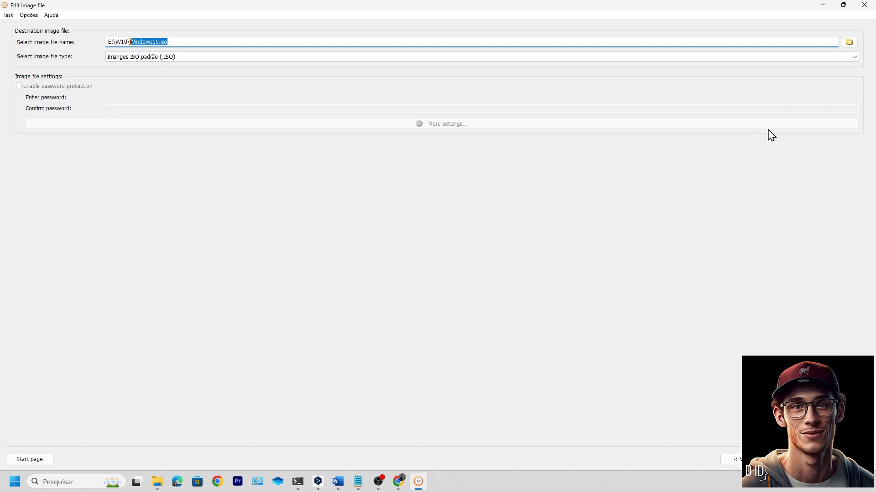
pyautogui.click(851, 43)
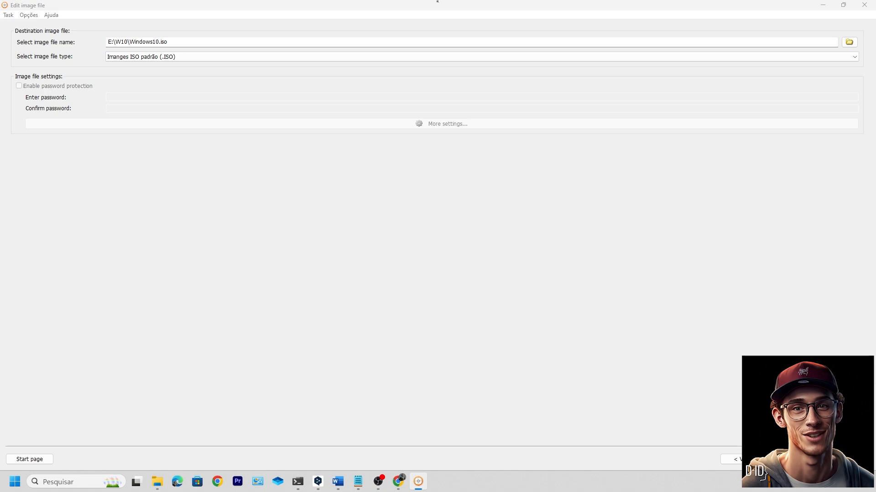
pyautogui.click(427, 137)
pyautogui.write('windows f')
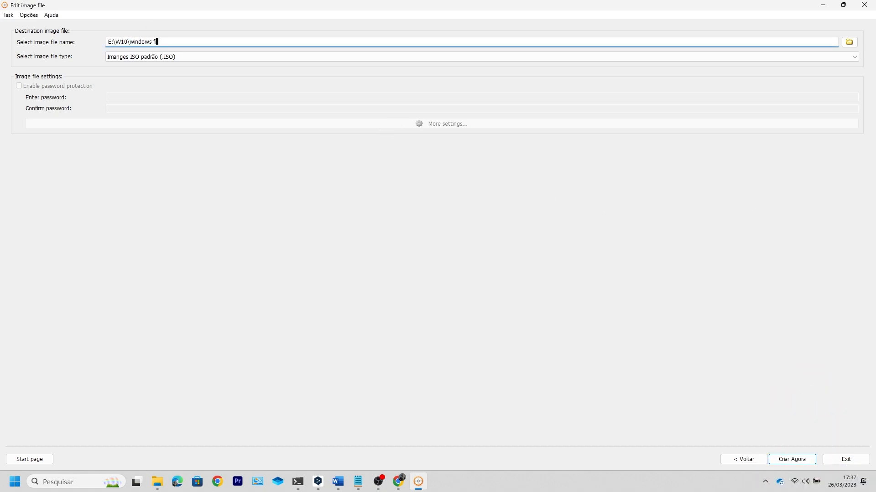
pyautogui.write('inak')
pyautogui.press('BackSpace')
pyautogui.write('l')
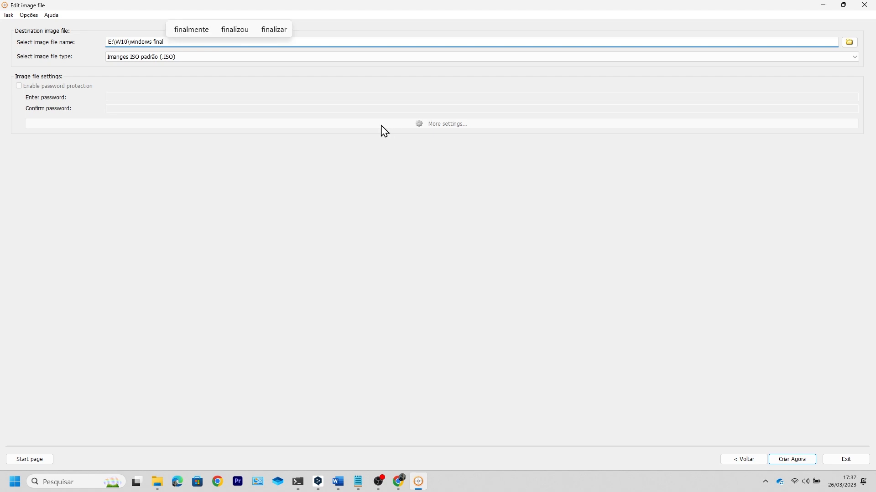
pyautogui.hotkey('ctrl', 'a')
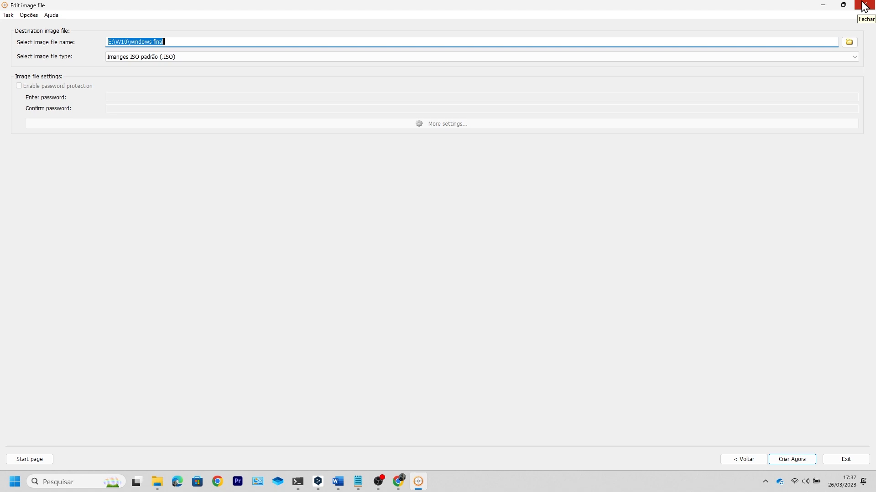
pyautogui.click(864, 5)
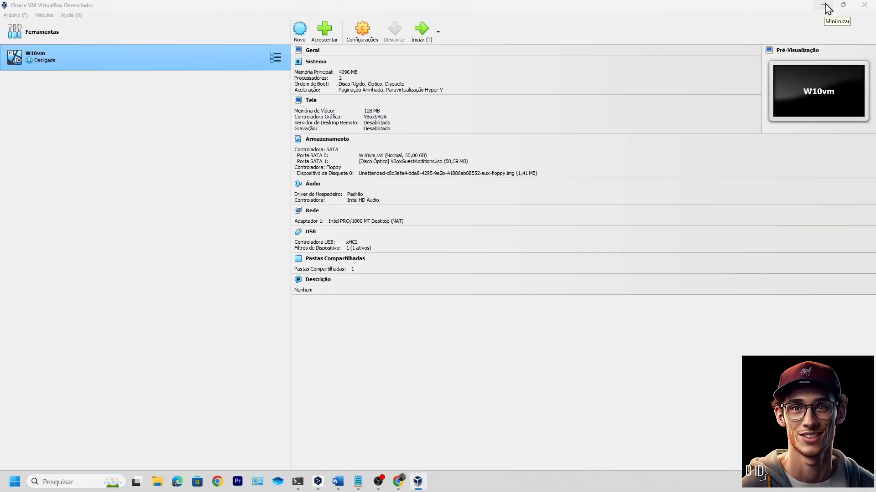
# Create a new VM named 'windows 11' using E:\Windows final.iso as its installation image
pyautogui.click(300, 30)
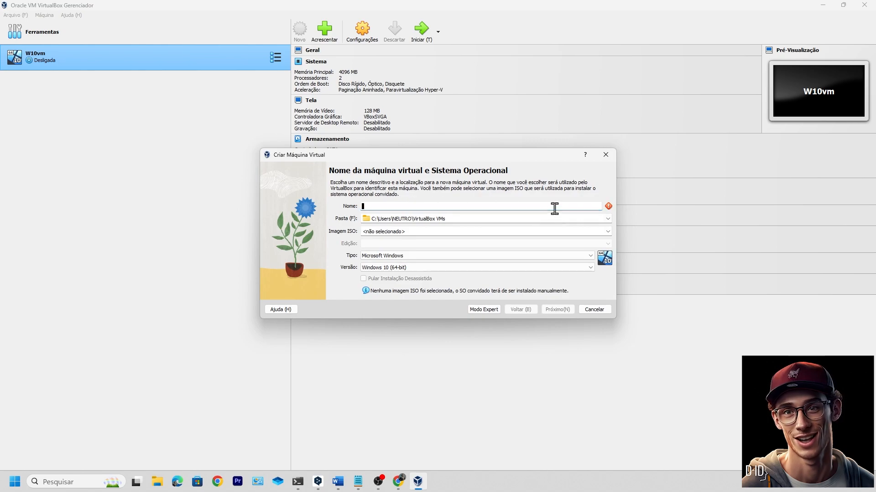
pyautogui.write('windows 11')
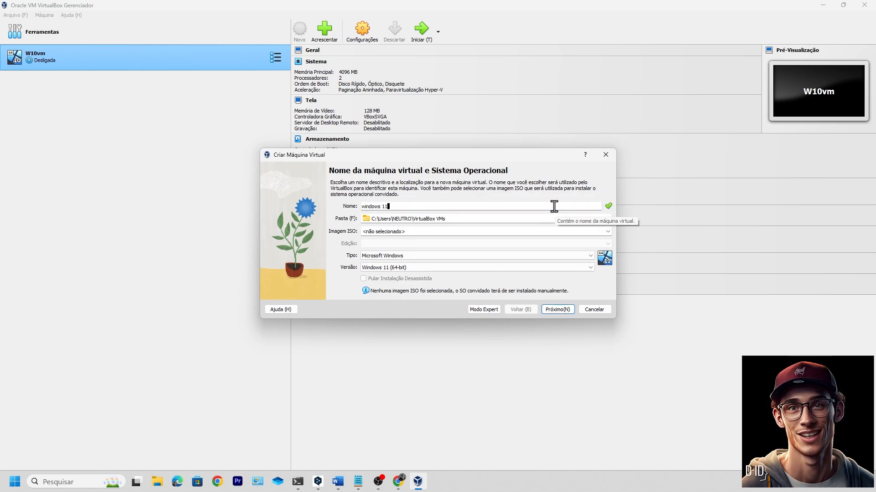
pyautogui.click(575, 231)
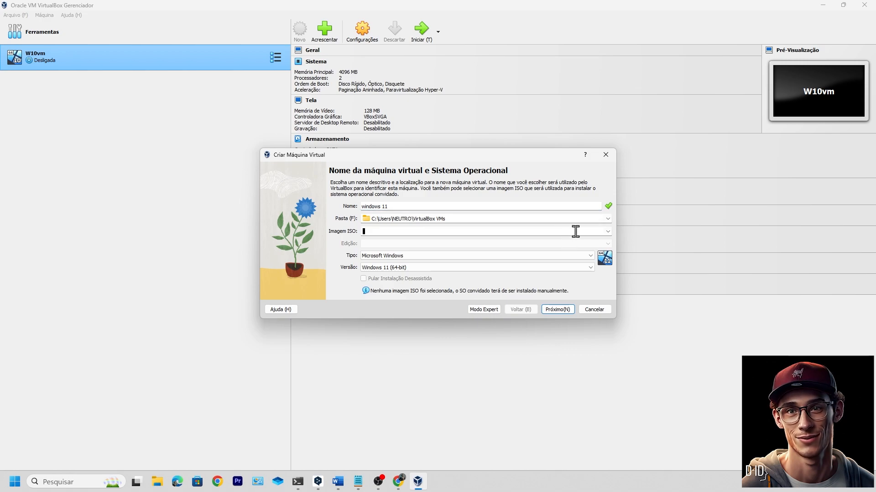
pyautogui.click(608, 232)
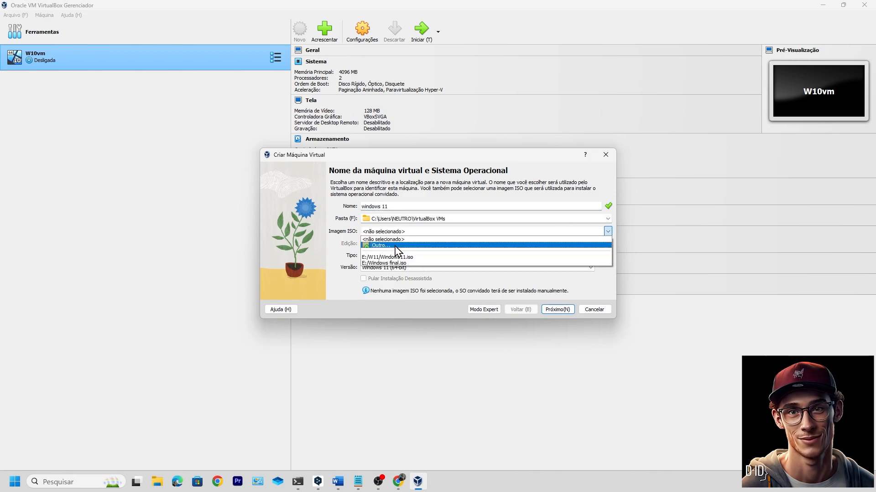
pyautogui.click(395, 246)
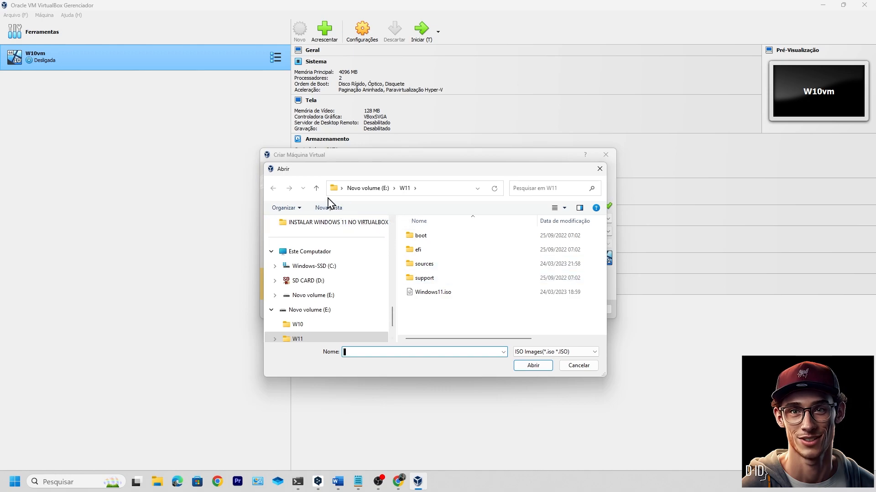
pyautogui.click(316, 188)
pyautogui.click(317, 188)
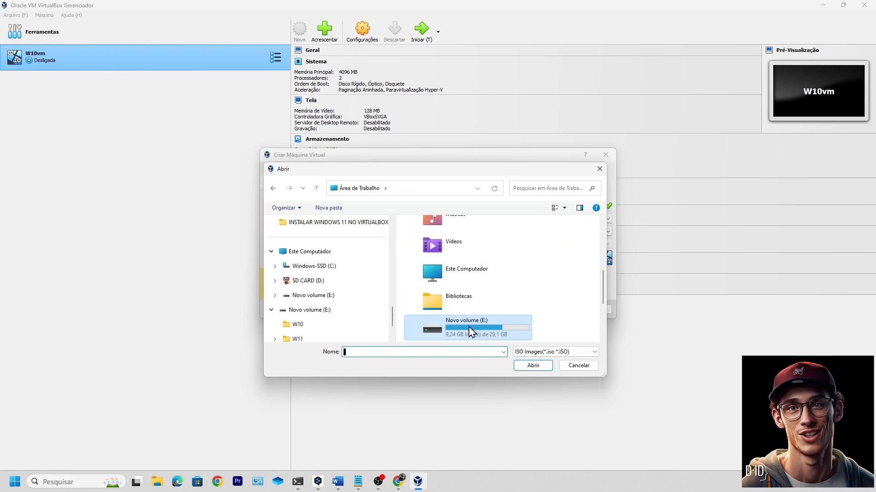
pyautogui.click(479, 336)
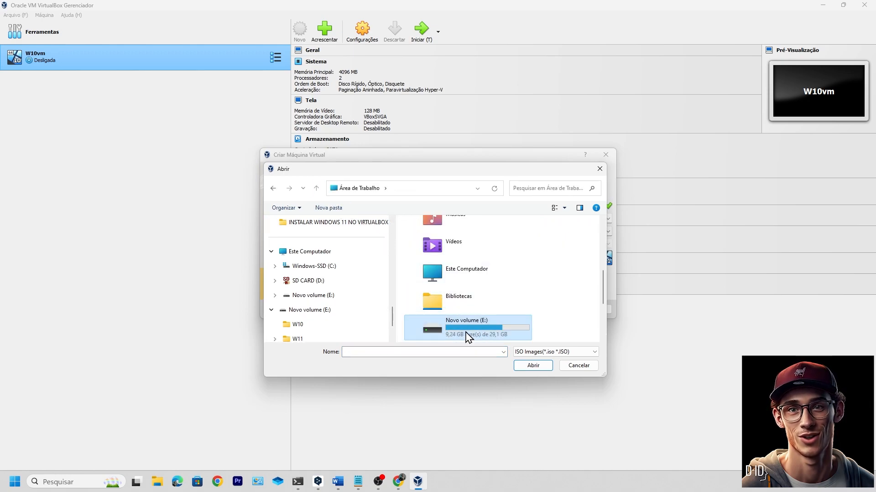
pyautogui.doubleClick(468, 337)
pyautogui.click(436, 269)
pyautogui.click(533, 366)
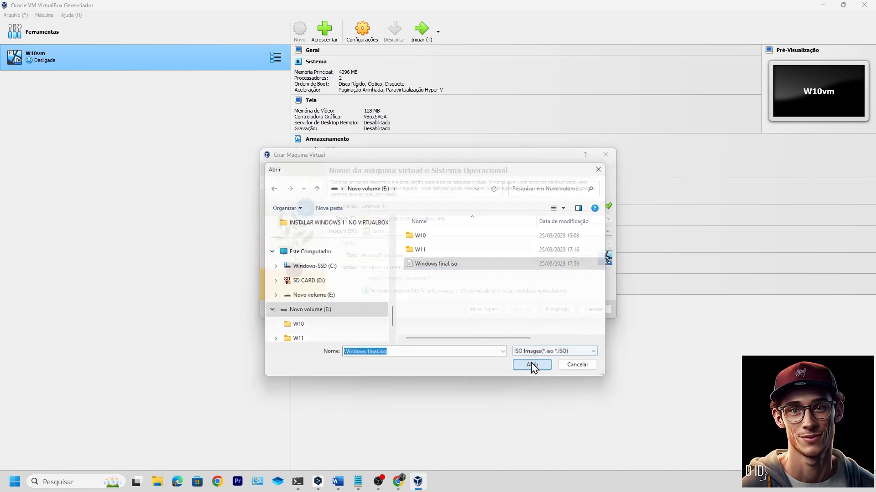
pyautogui.click(558, 316)
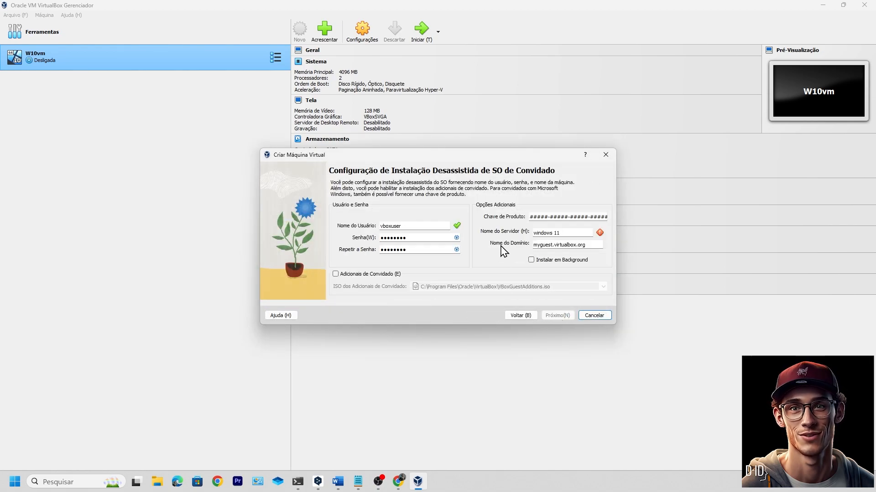
# Replace the guest user password and its confirmation with a new password
pyautogui.moveTo(435, 239); pyautogui.dragTo(362, 239)
pyautogui.write('12')
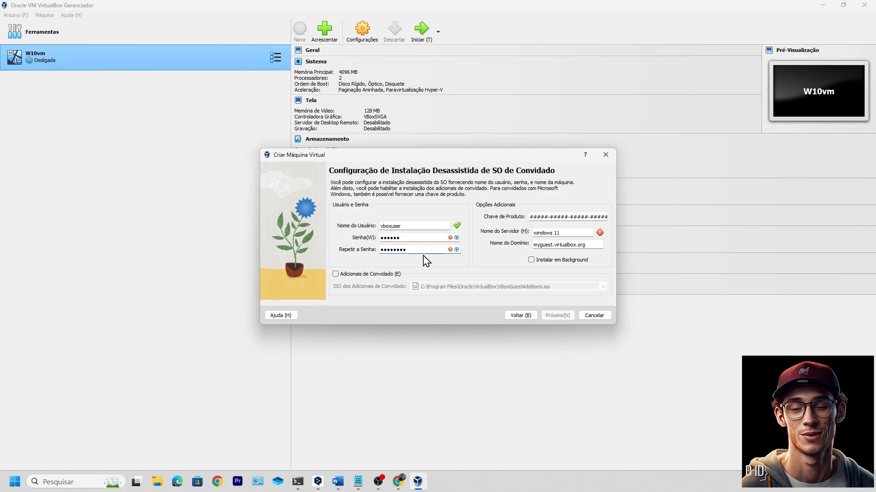
pyautogui.moveTo(424, 250); pyautogui.dragTo(369, 250)
pyautogui.write('●●')
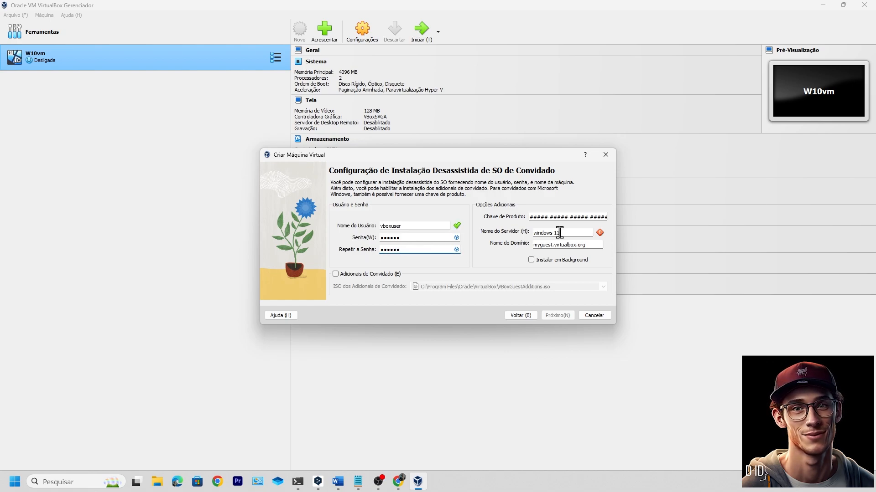
pyautogui.moveTo(530, 217); pyautogui.dragTo(611, 218)
# Set host and domain names to windows11 and raise base memory to 4096 MB
pyautogui.click(567, 232)
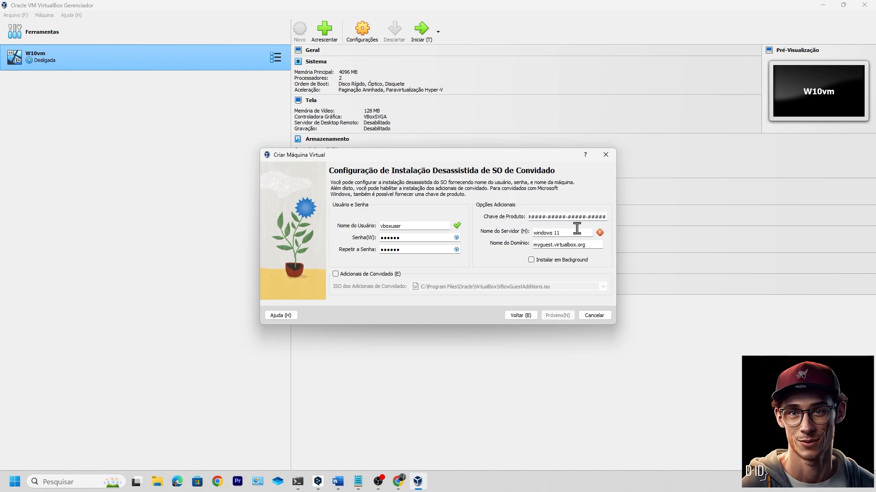
pyautogui.press('BackSpace')
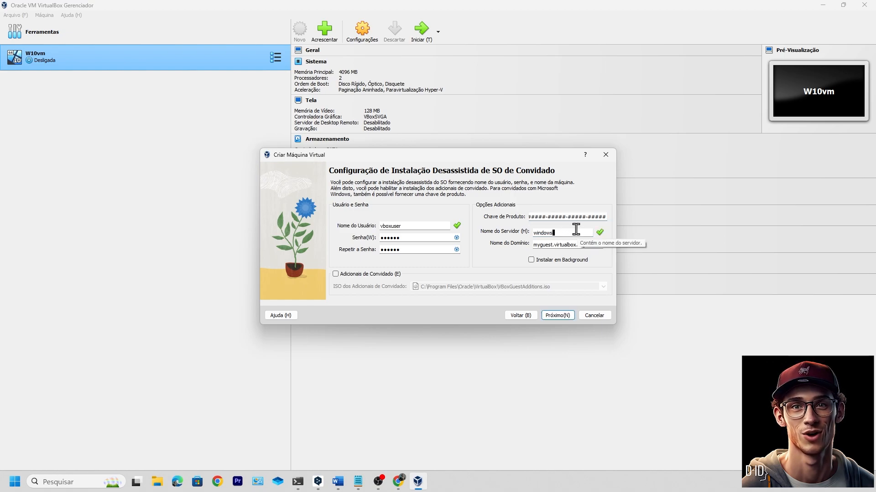
pyautogui.doubleClick(578, 246)
pyautogui.write('windows11')
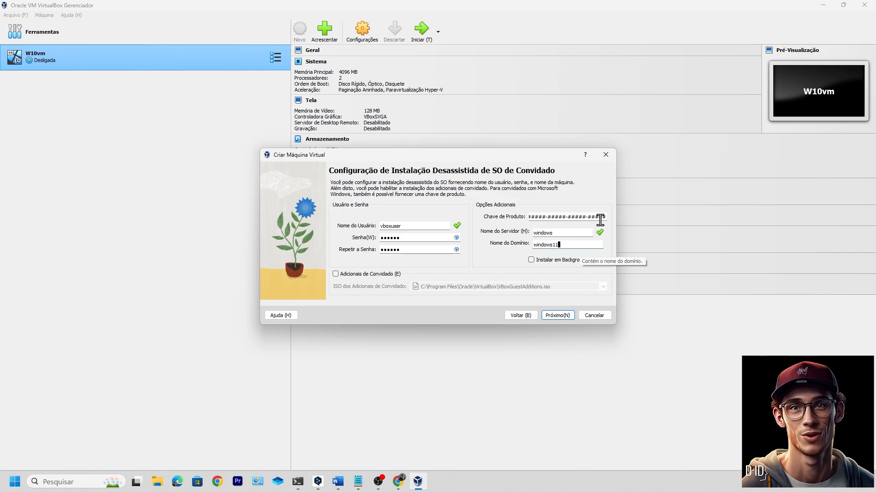
pyautogui.click(564, 232)
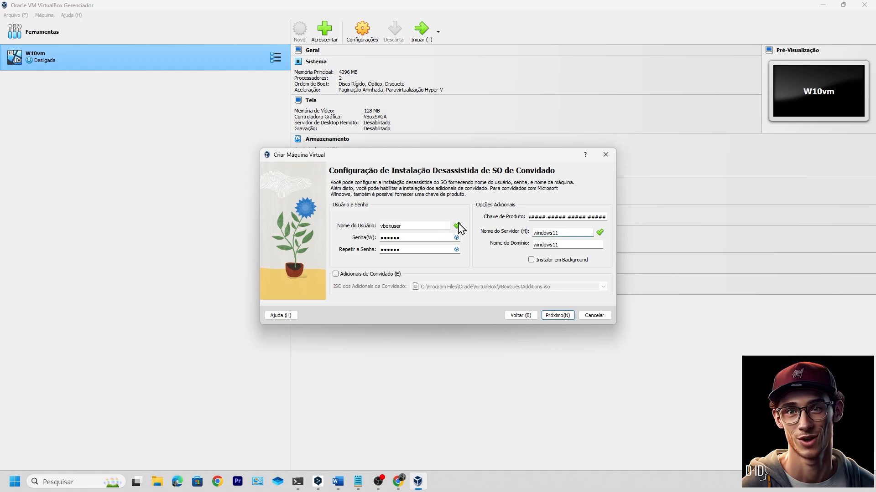
pyautogui.click(557, 316)
pyautogui.moveTo(428, 200); pyautogui.dragTo(473, 201)
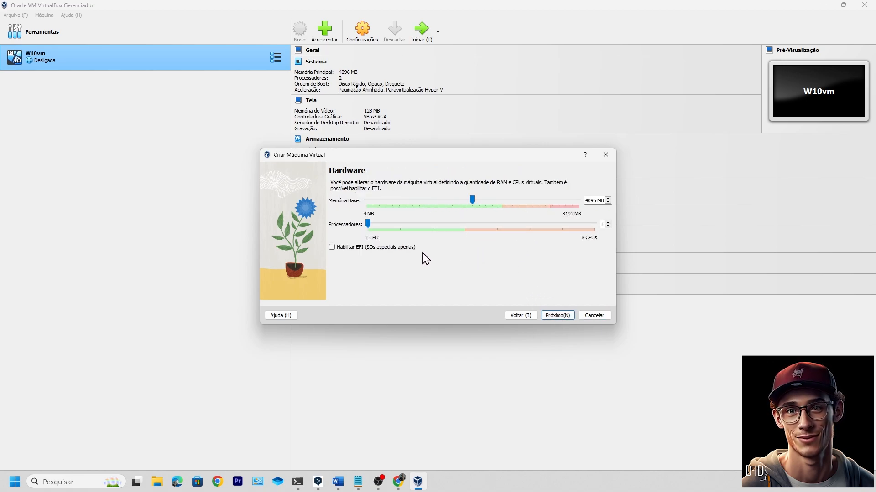
# Enter 20 GB as the virtual disk size and finish the wizard from the Summary page
pyautogui.click(555, 316)
pyautogui.moveTo(583, 213); pyautogui.dragTo(614, 213)
pyautogui.write('20 GB')
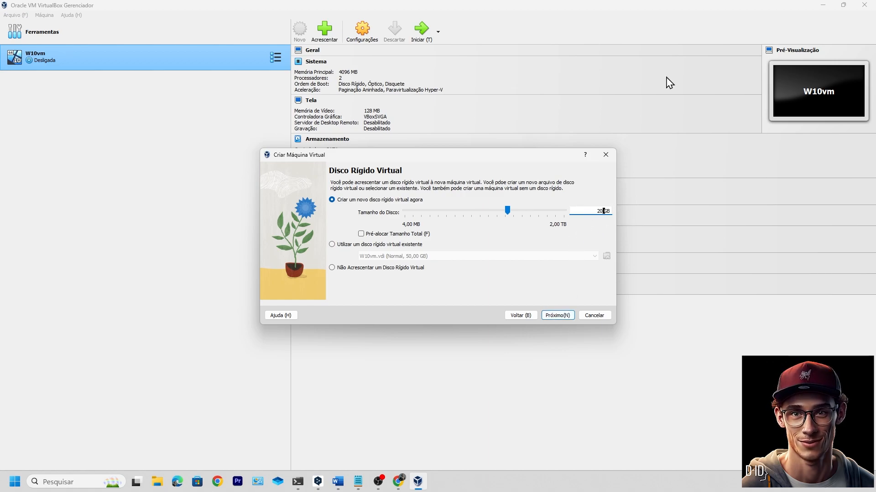
pyautogui.click(560, 319)
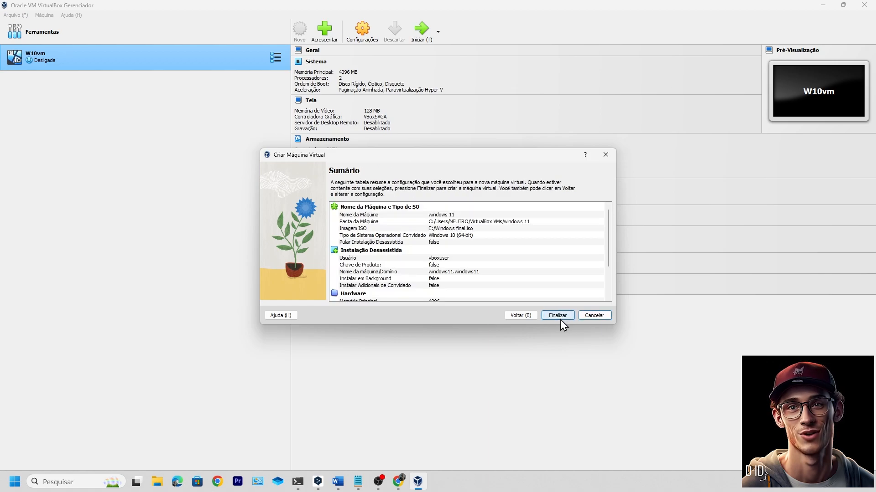
pyautogui.click(559, 318)
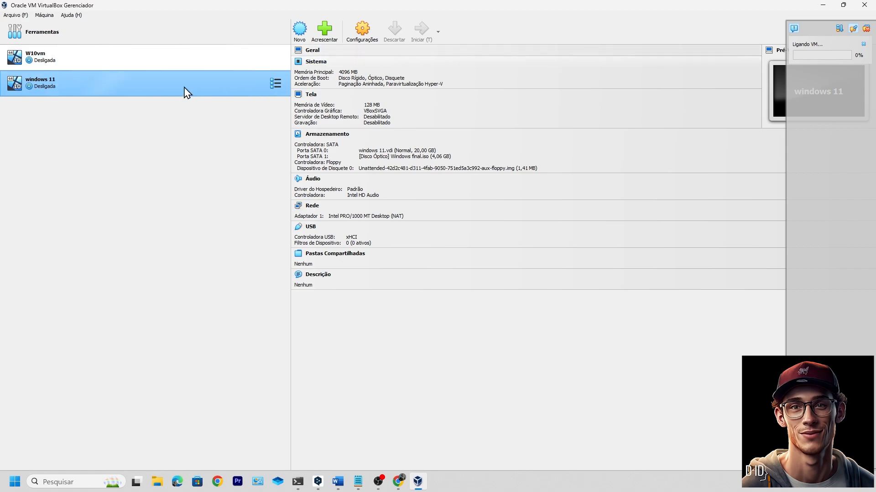
# Start the windows 11 VM and maximize its window
pyautogui.click(154, 56)
pyautogui.click(176, 80)
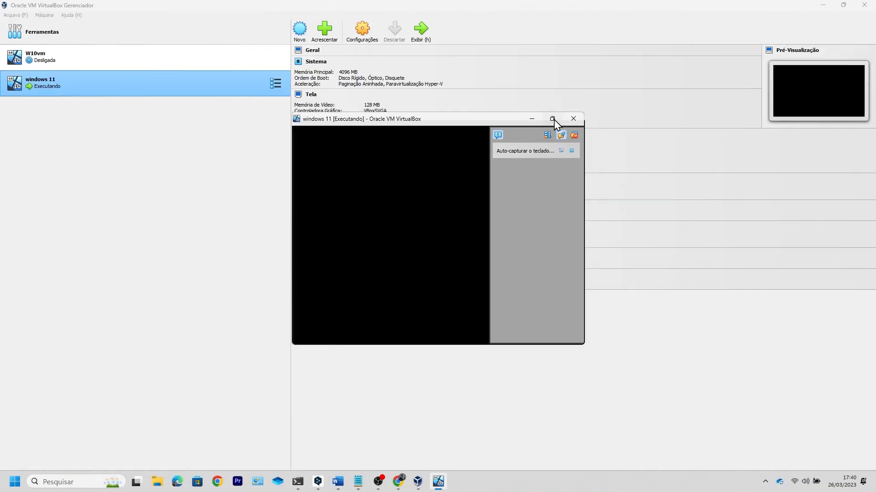
pyautogui.click(553, 120)
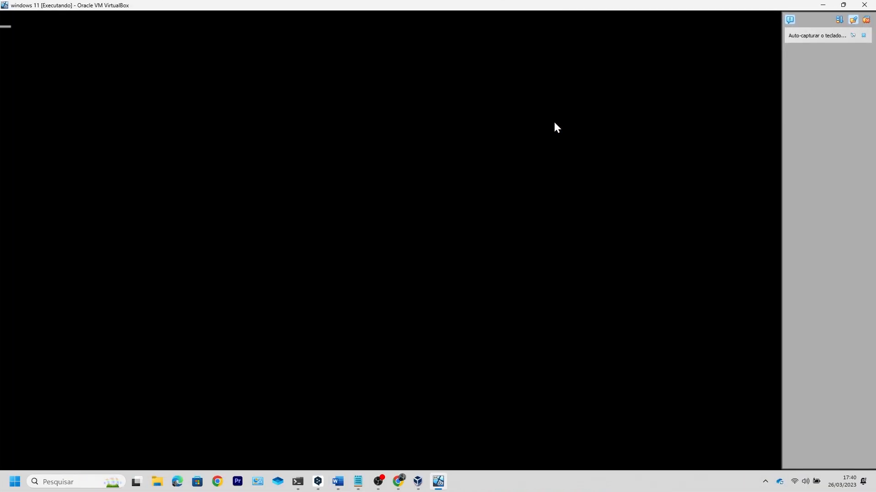